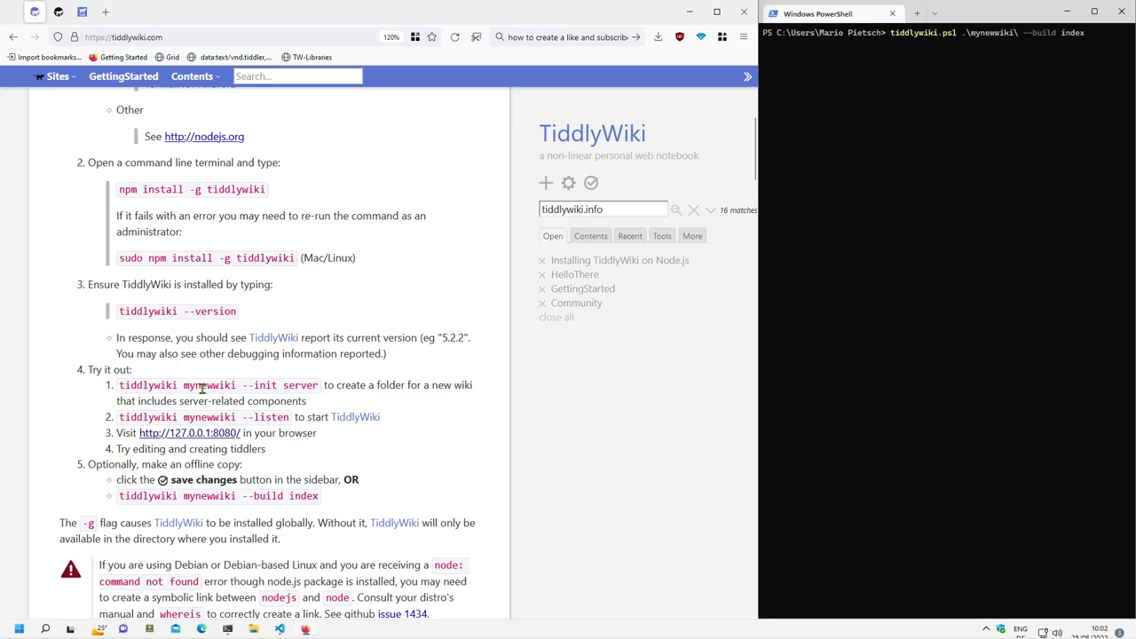
- Select the 'tiddlywiki mynewwiki --listen' command in the Node.js guide, then bring up PowerShell
drag(120, 384, 322, 386)
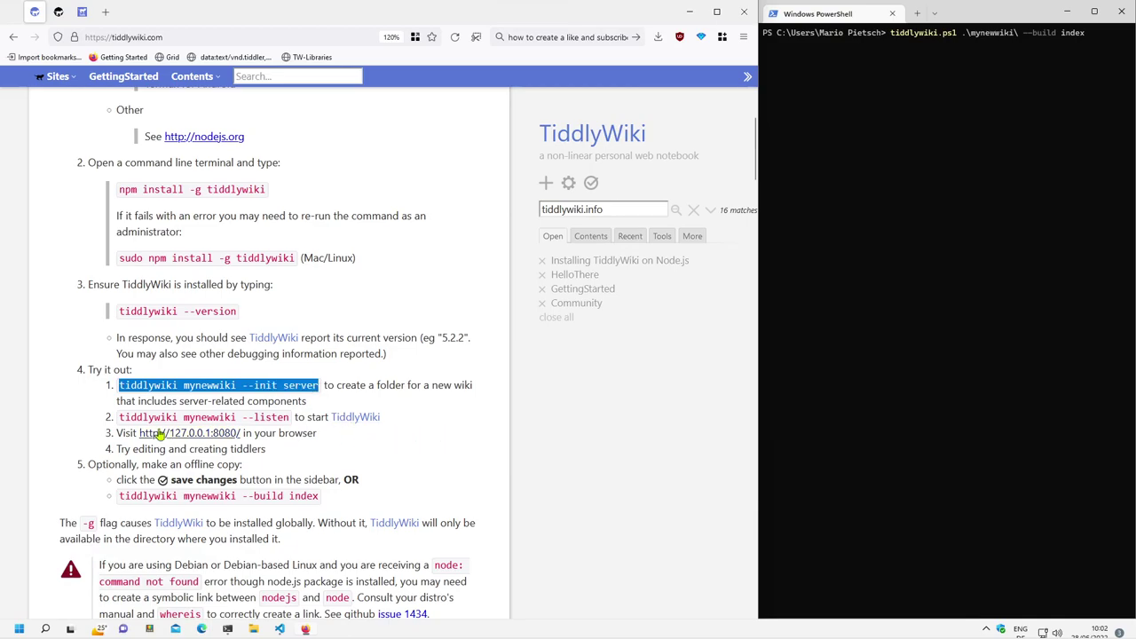
drag(119, 416, 290, 417)
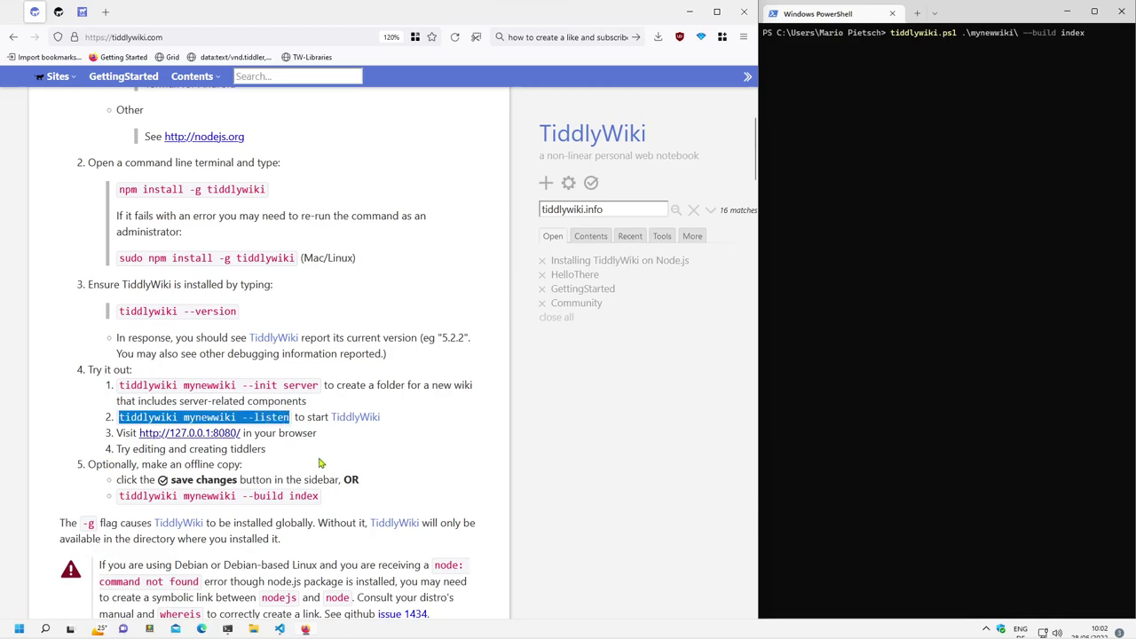
click(914, 190)
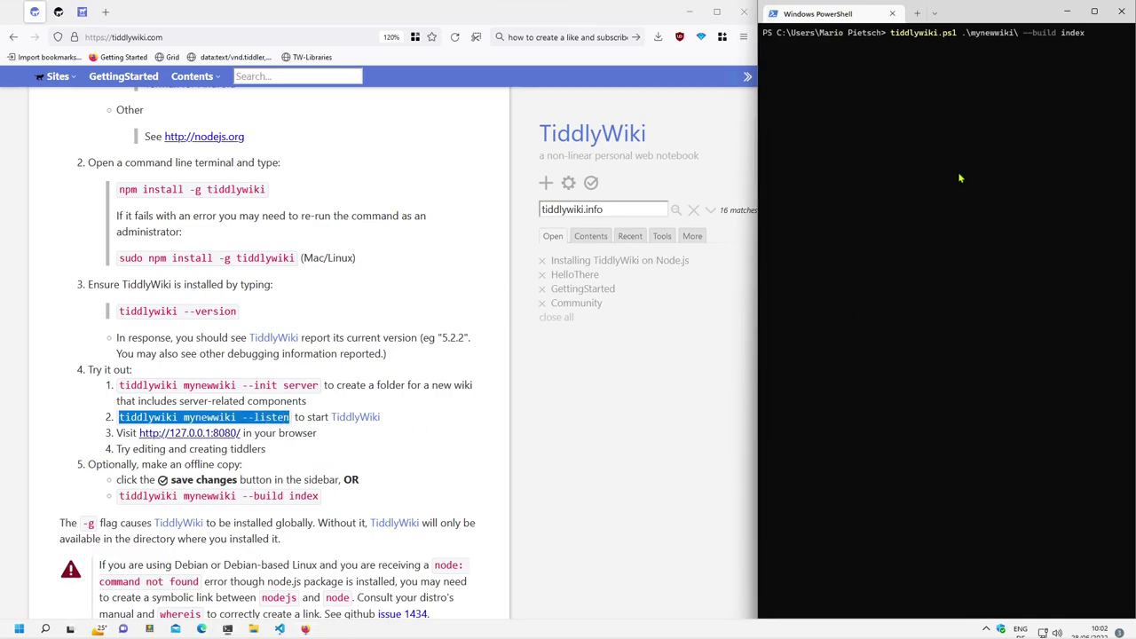
- Change the PowerShell command from '--build index' to '--listen' and run it to serve on 127.0.0.1:8080
key(BackSpace)
key(BackSpace)
key(BackSpace)
key(BackSpace)
key(BackSpace)
key(BackSpace)
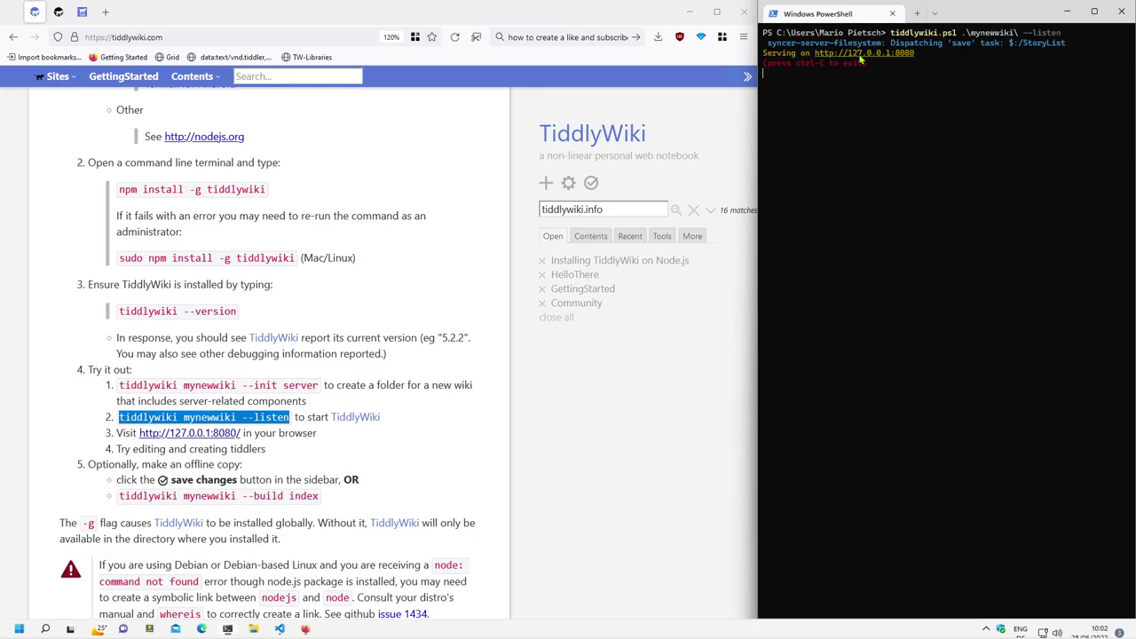
- Create New Tiddler 1 with body 'some text' in the 127.0.0.1:8080 wiki, then reload to verify it persists
ctrl+click(860, 57)
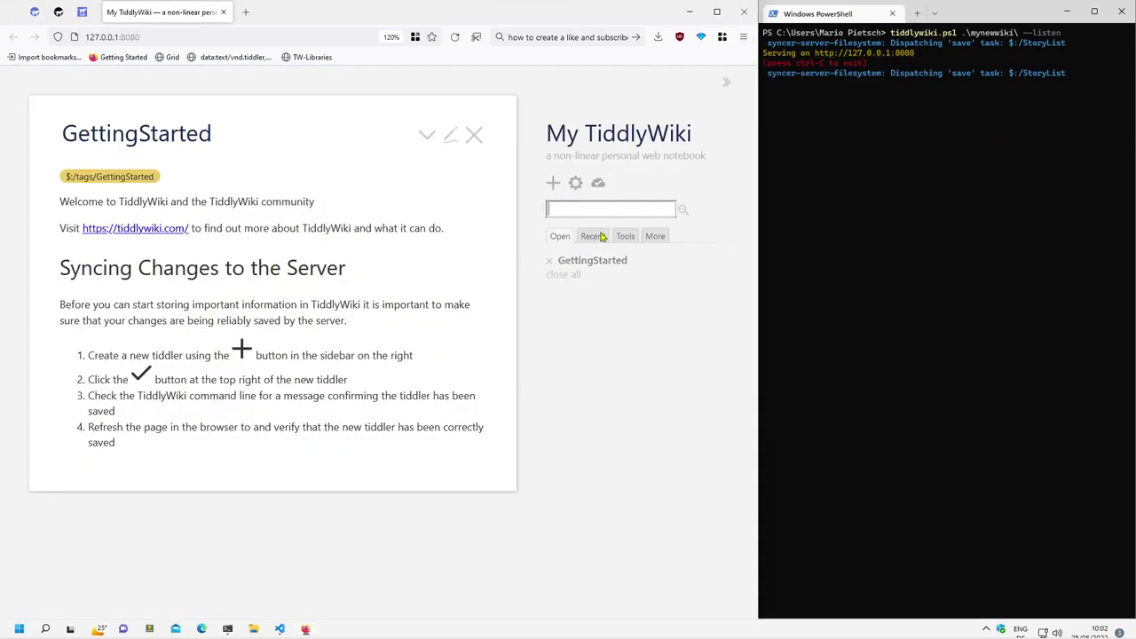
click(601, 236)
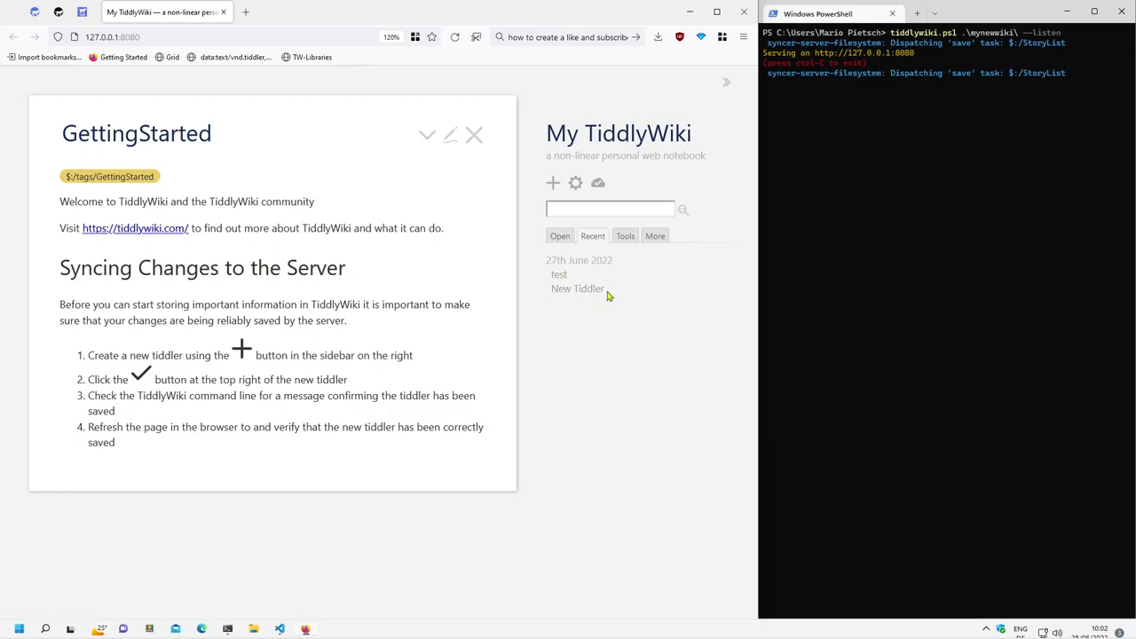
click(552, 182)
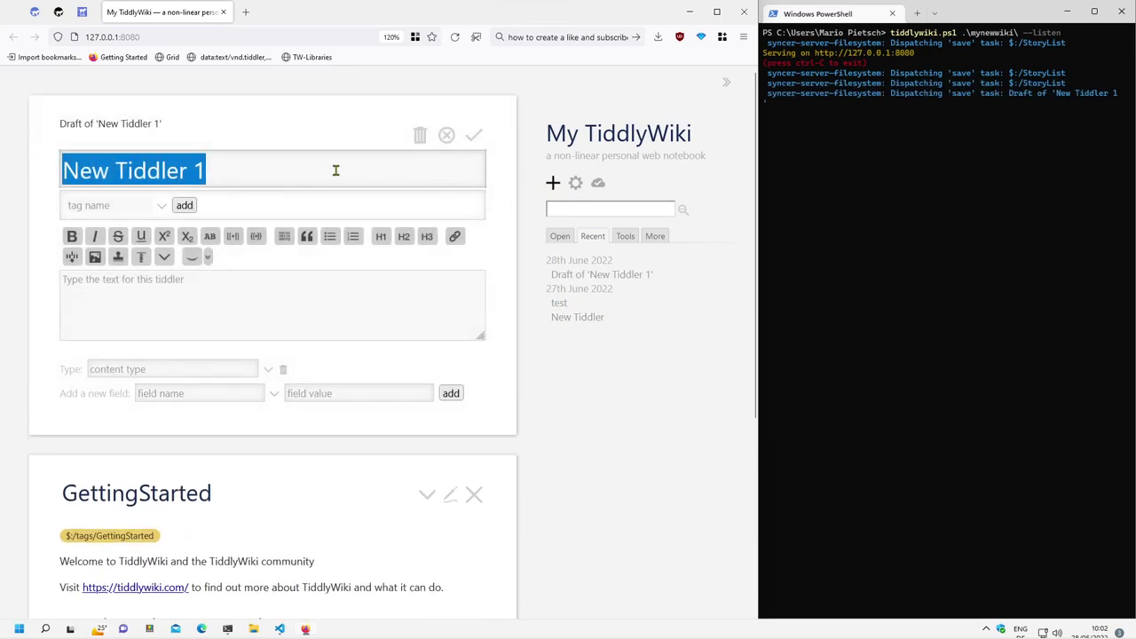
click(238, 310)
text(s)
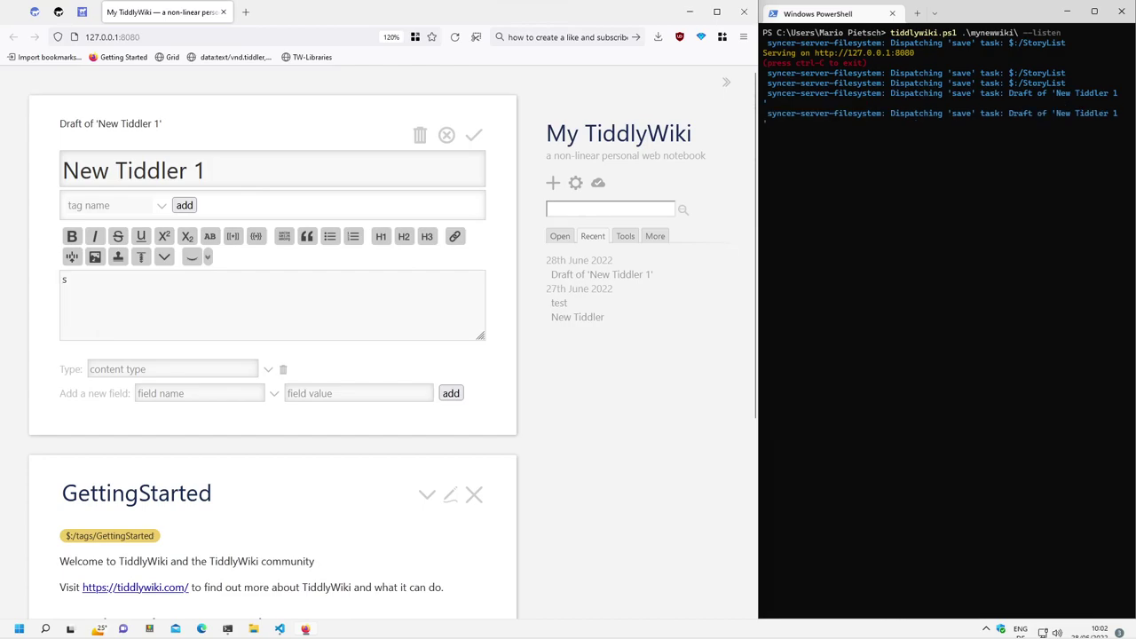
text(ome text)
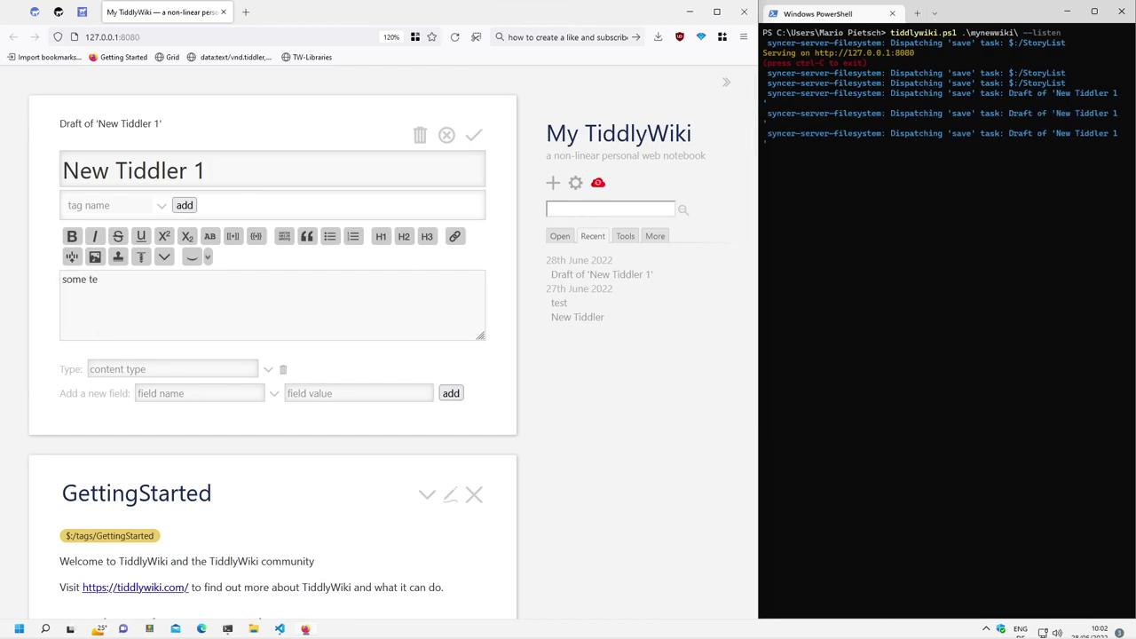
click(473, 135)
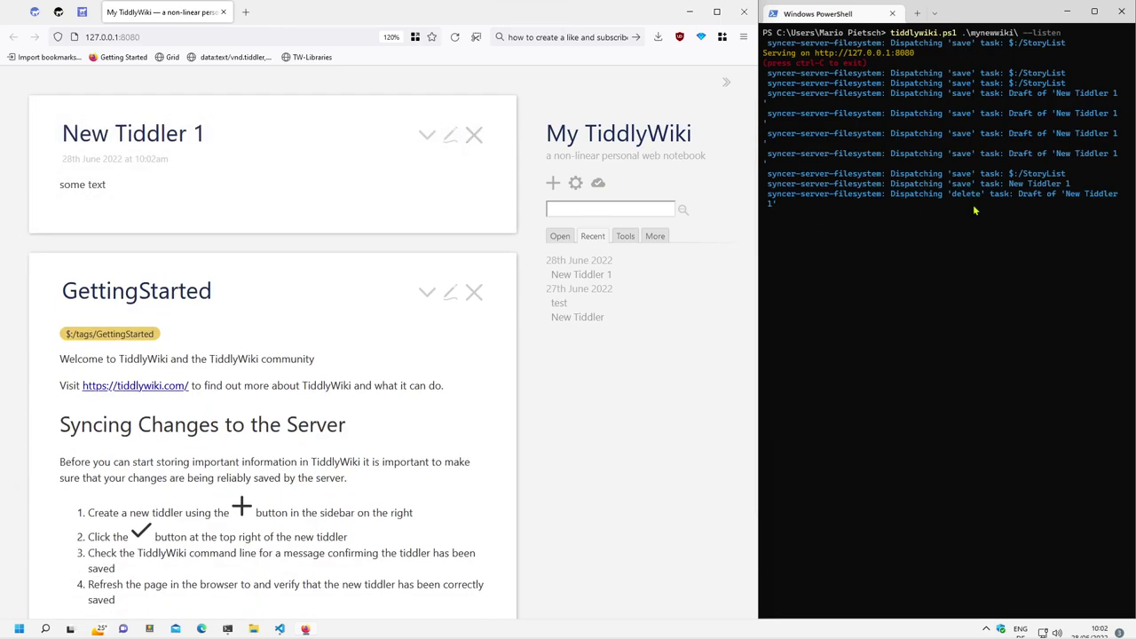
click(455, 36)
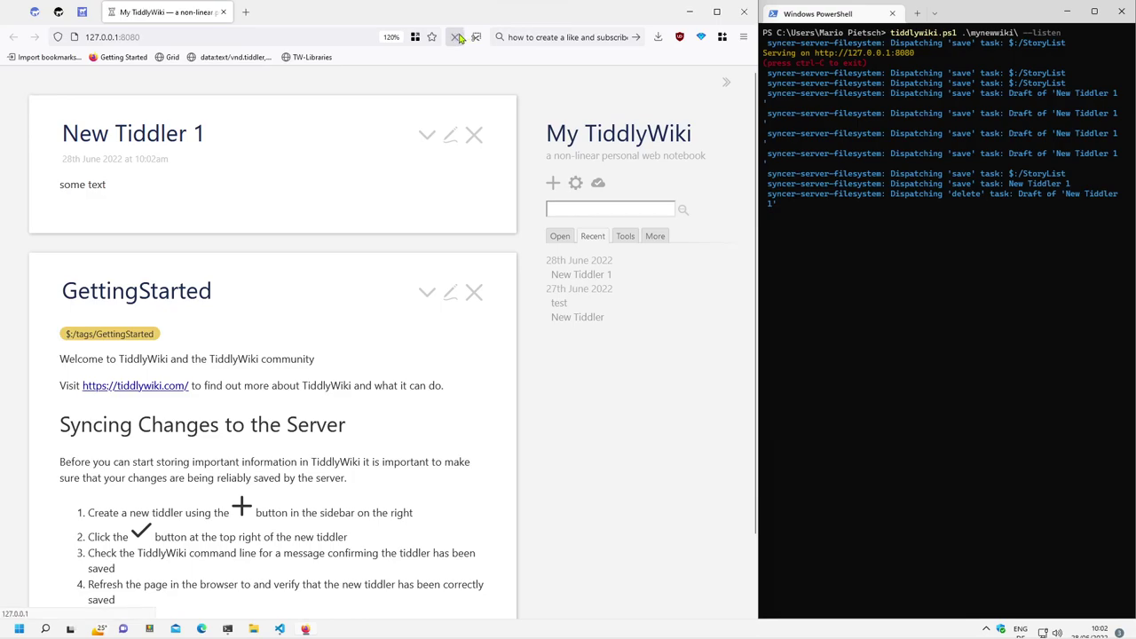
click(604, 238)
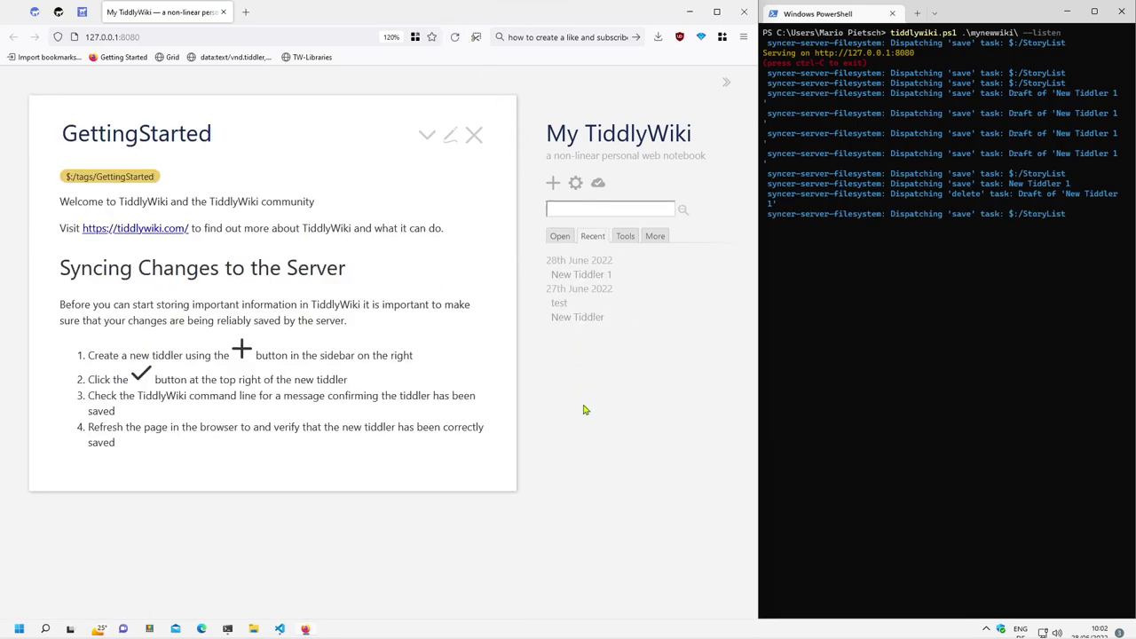
- Show the Control Panel plugin lists of tiddlywiki.com and the local wiki for comparison
click(35, 11)
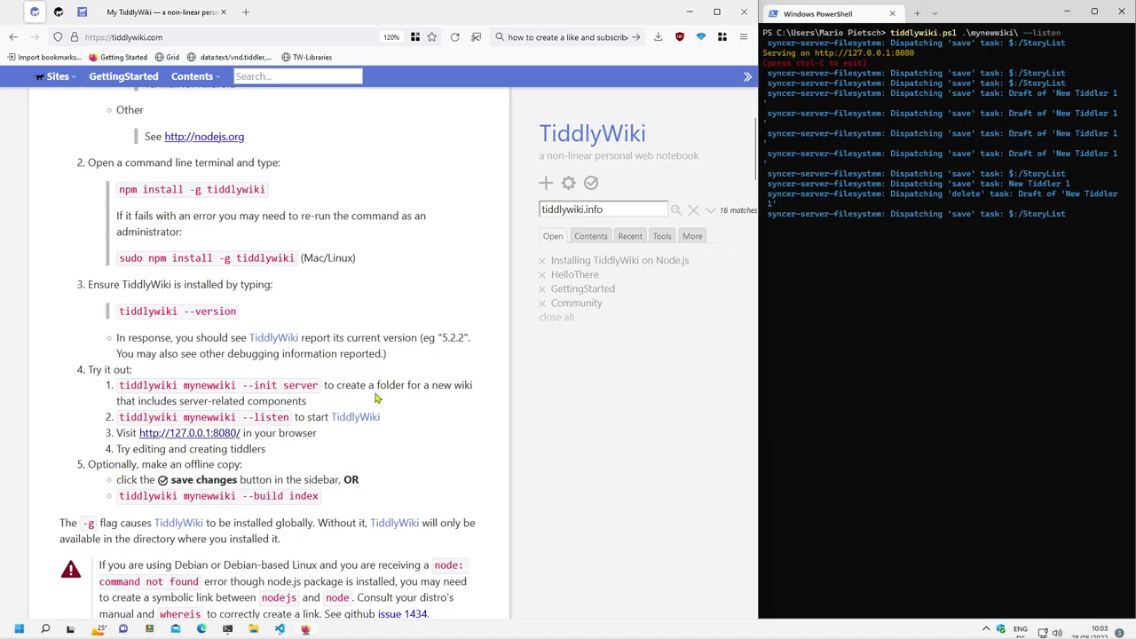
click(569, 183)
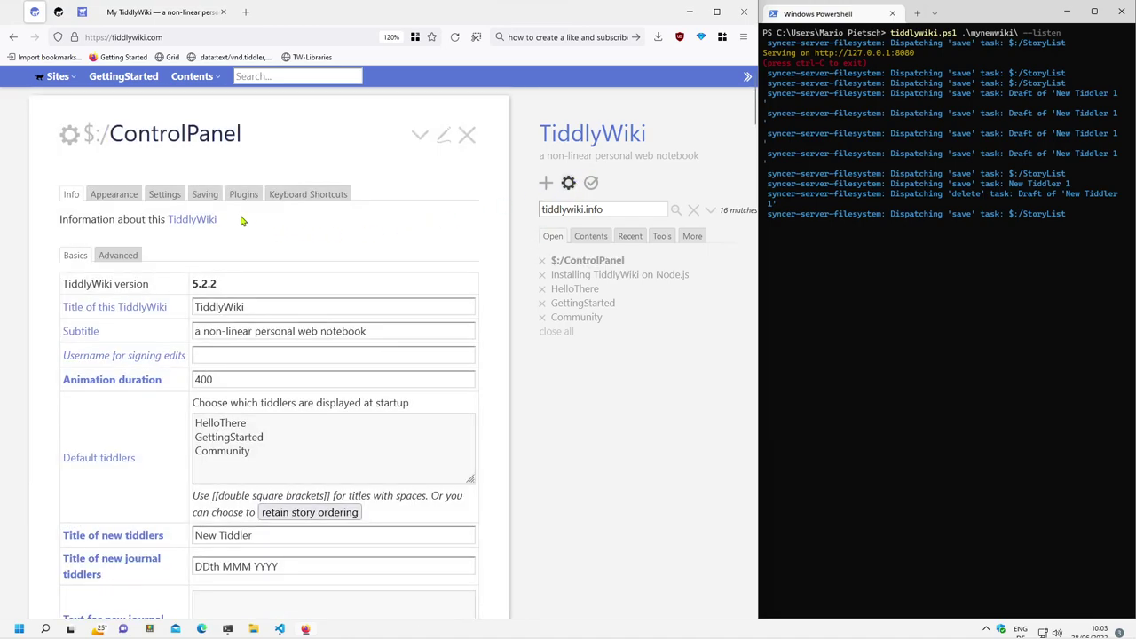
click(240, 195)
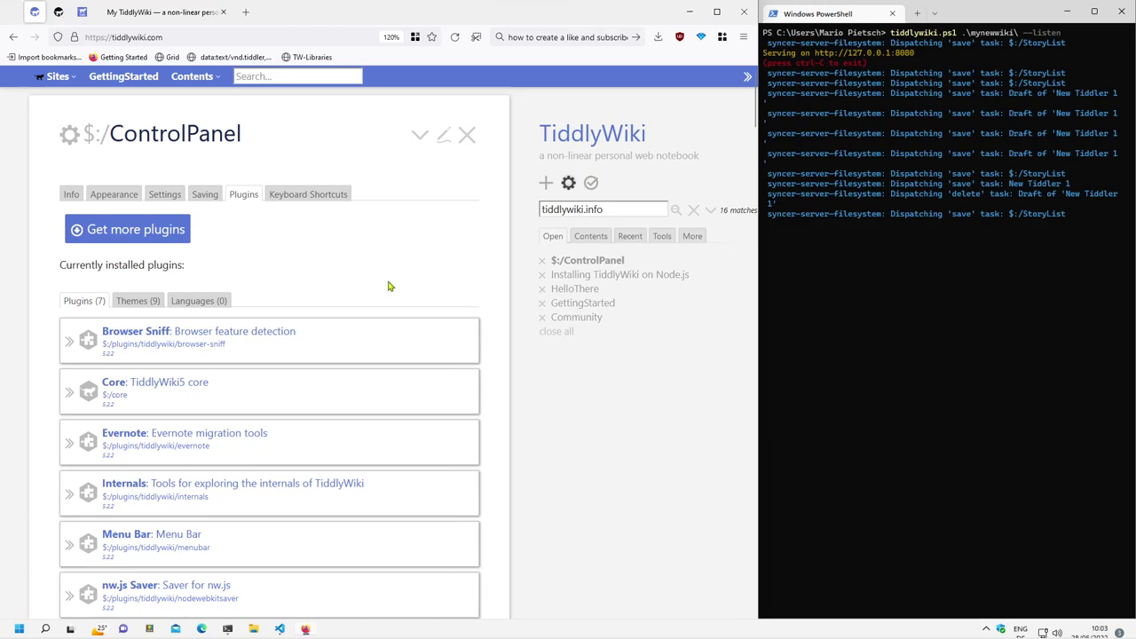
click(135, 15)
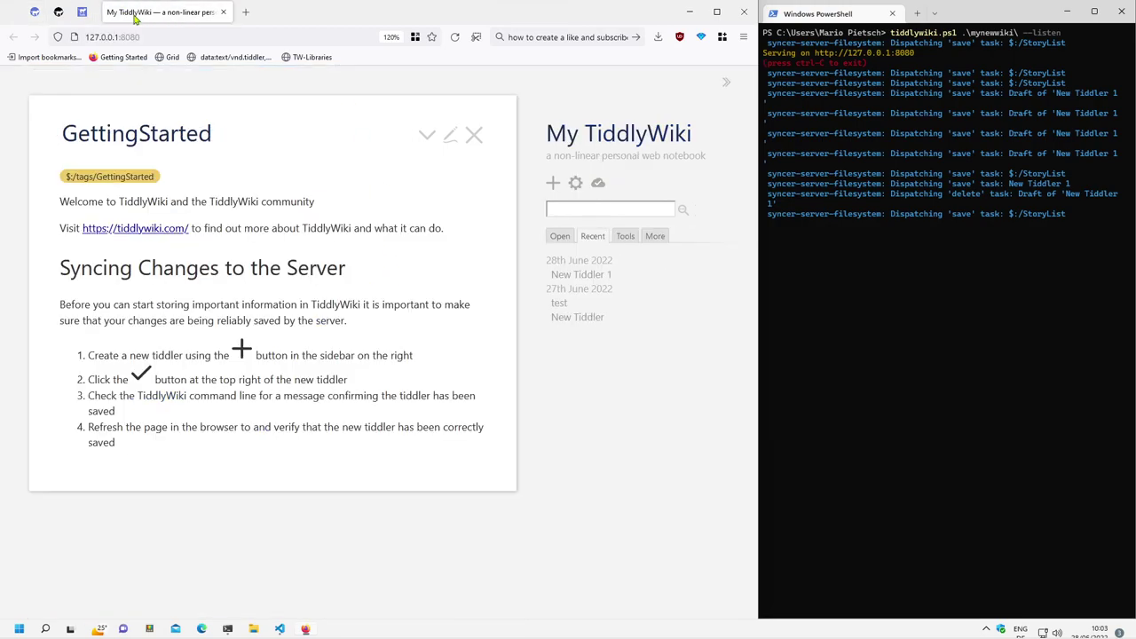
click(575, 183)
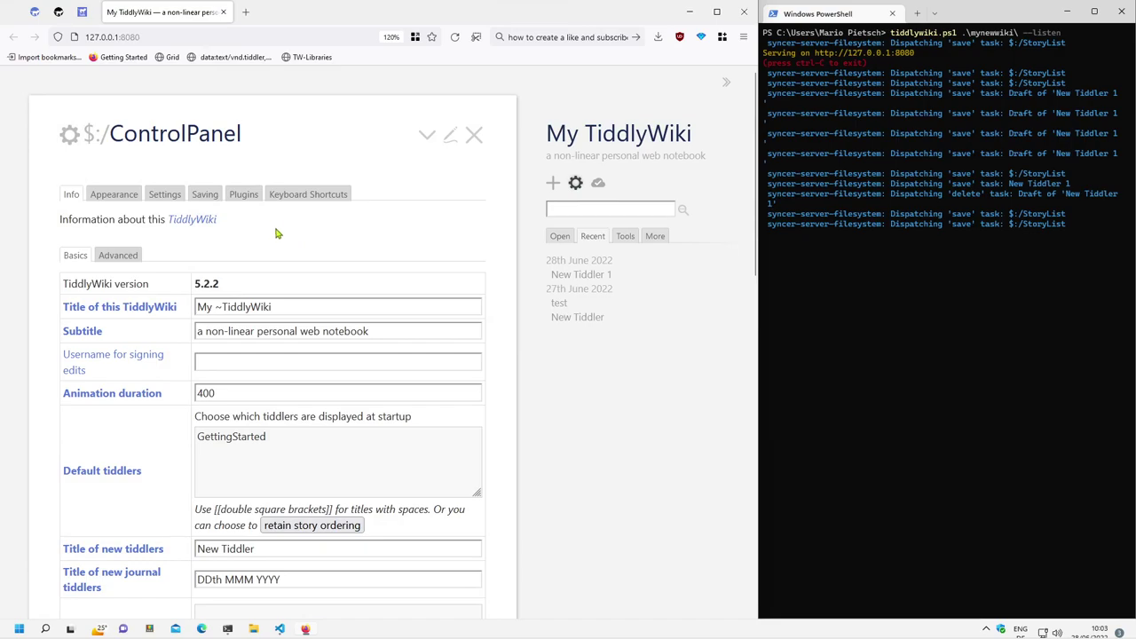
click(245, 196)
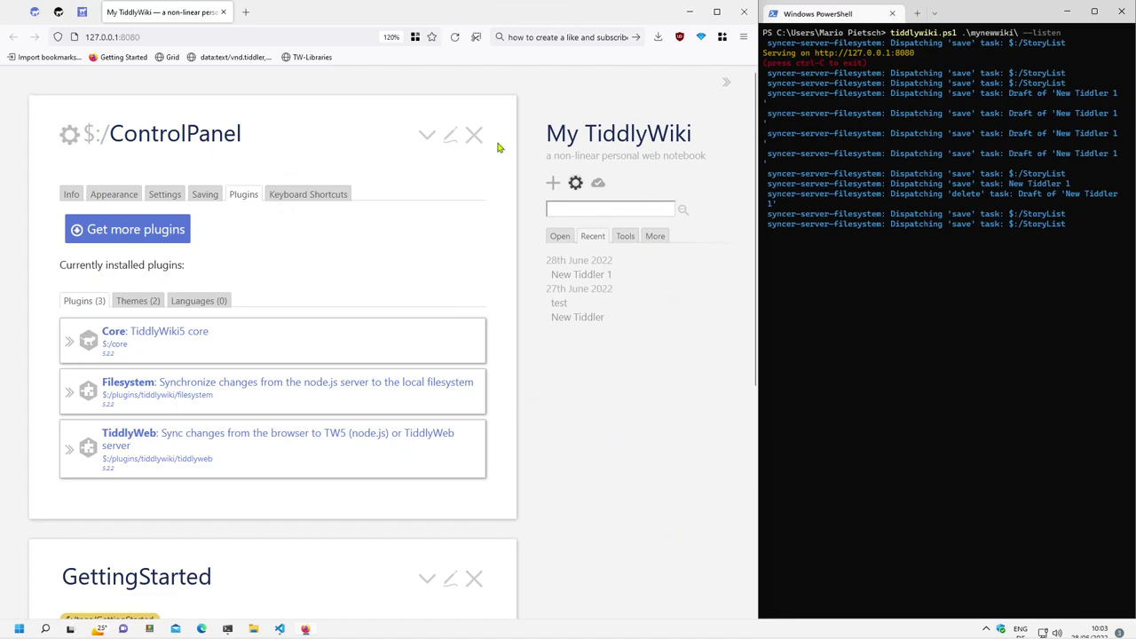
- Close tiddlywiki.com's $:/ControlPanel and scroll back down to the Node.js install steps
click(58, 12)
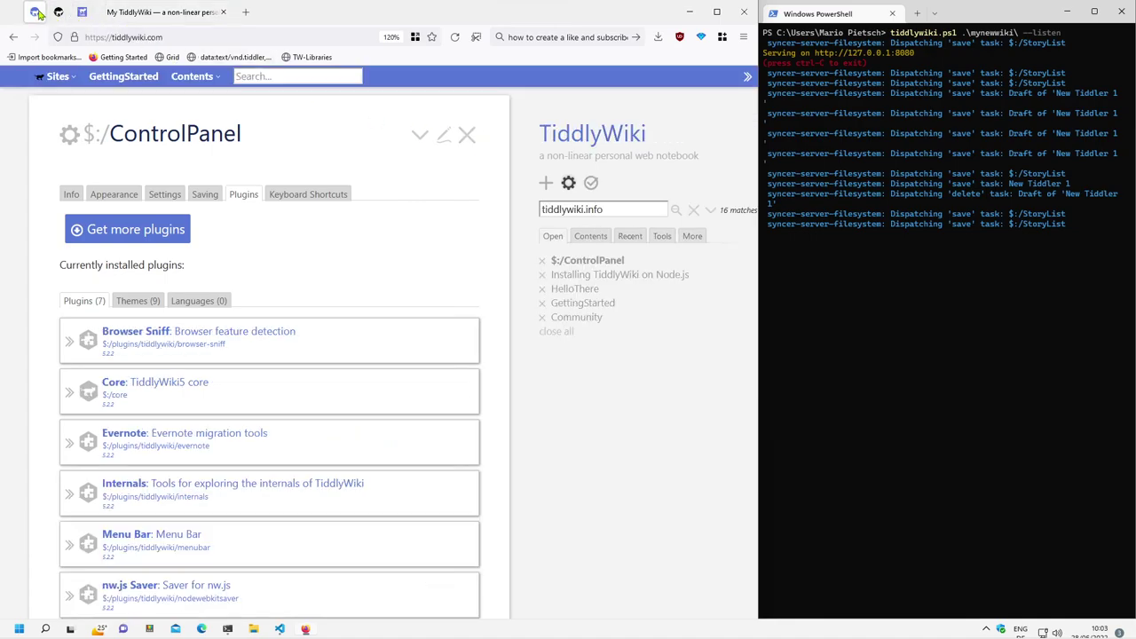
click(468, 135)
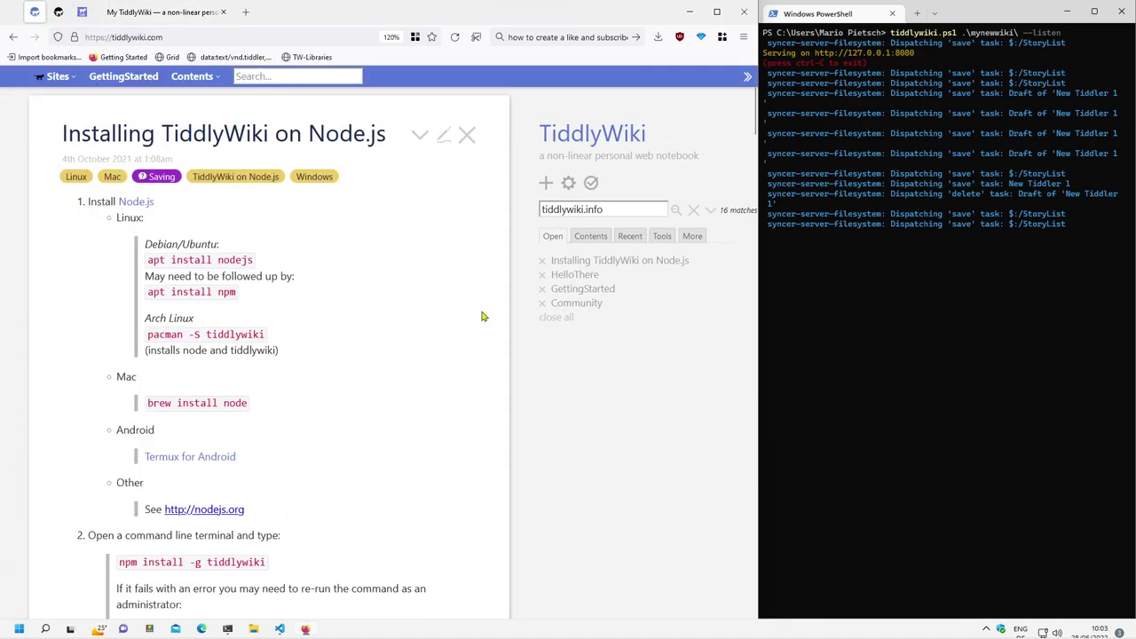
scroll(394, 359, down, 3)
scroll(393, 357, down, 1)
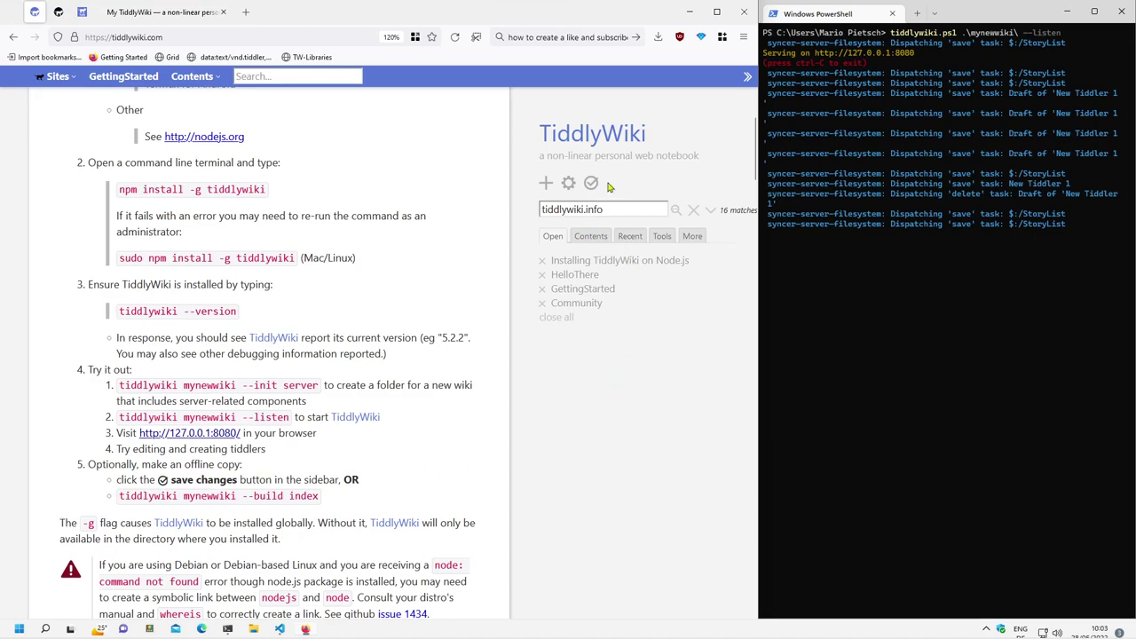
- Use 'Save snapshot for offline use' in the local wiki to download tiddlywiki(1).html
click(139, 12)
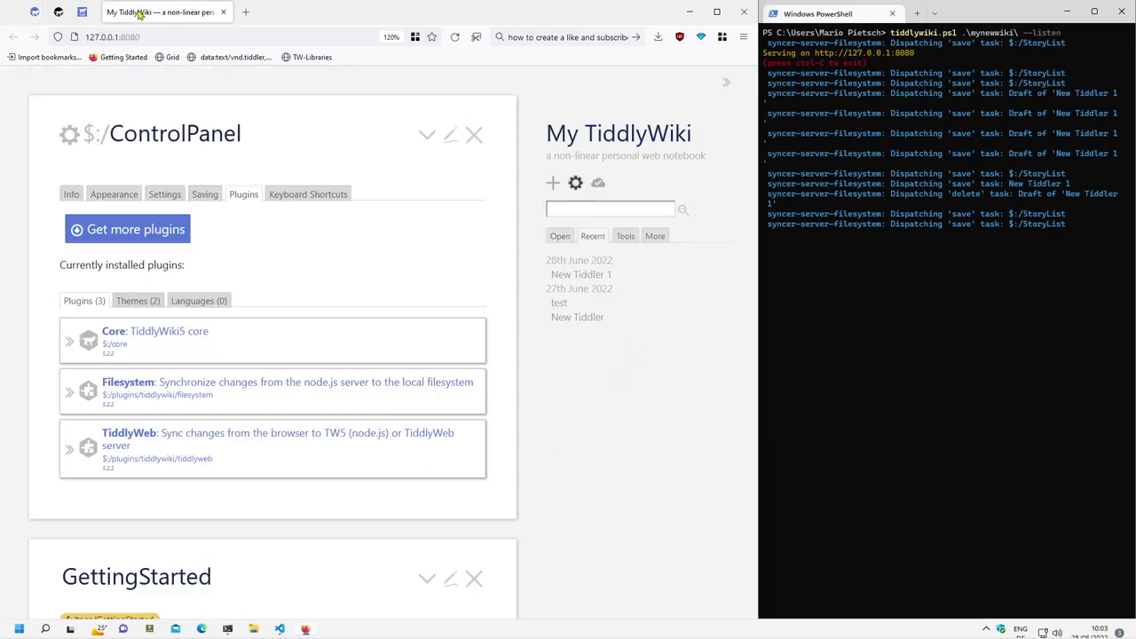
click(598, 184)
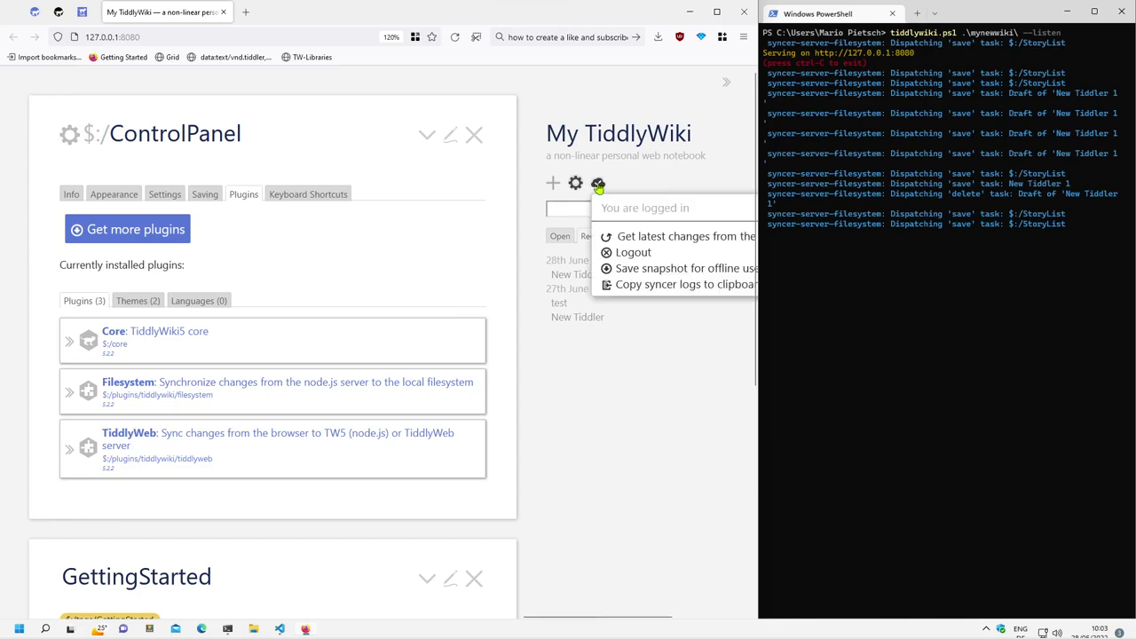
click(641, 271)
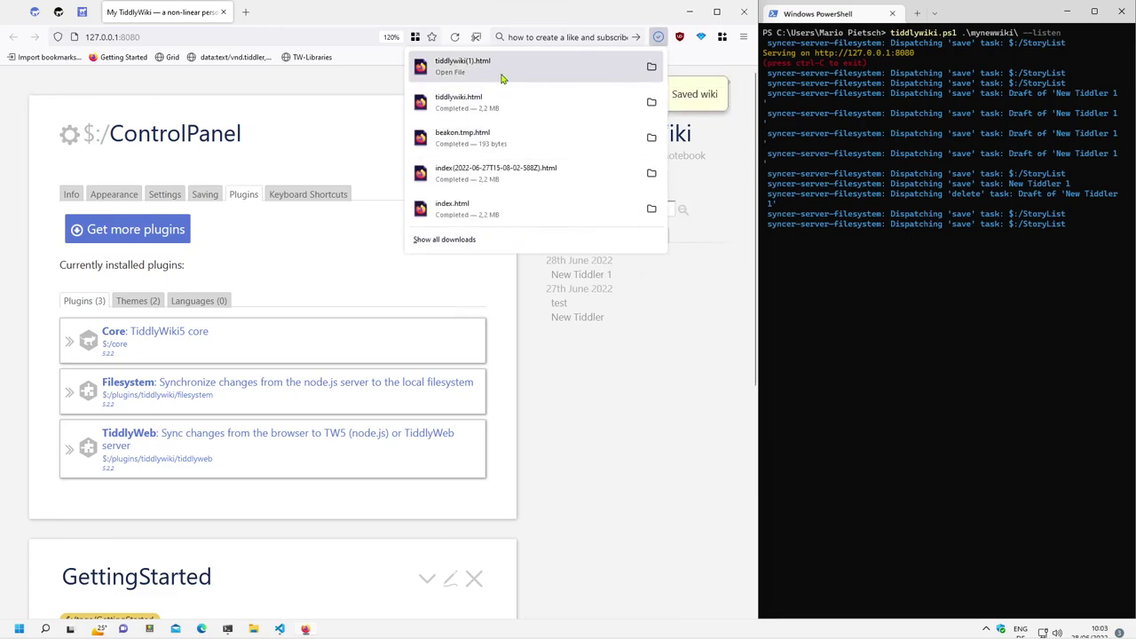
- Show the downloaded tiddlywiki(1).html in its folder and rename it to mynewwiki.html
click(652, 67)
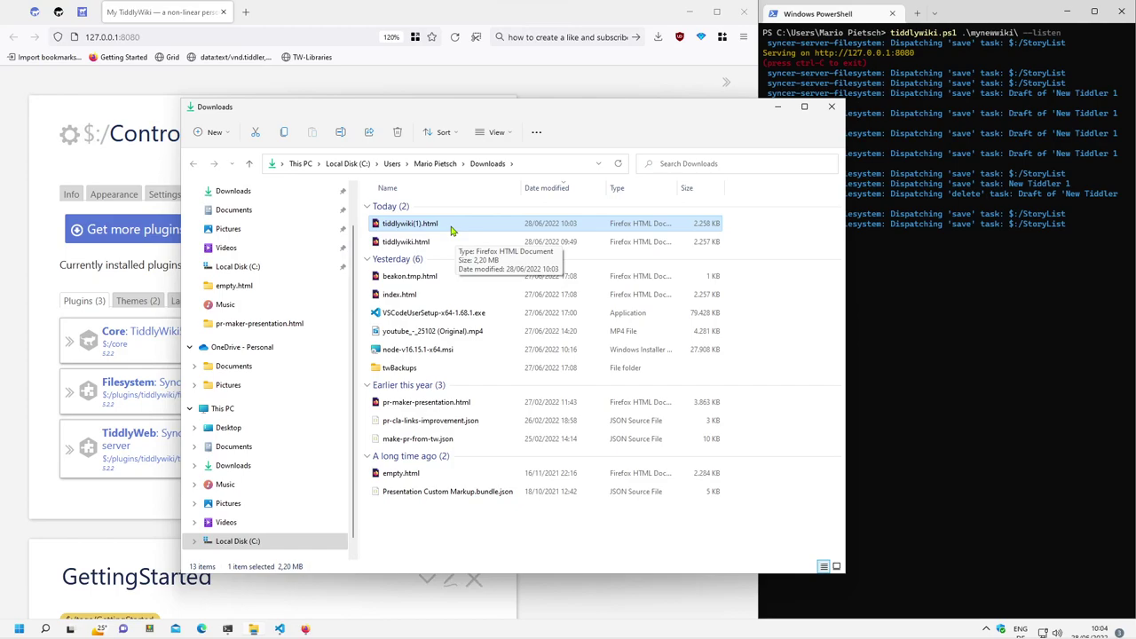
click(450, 229)
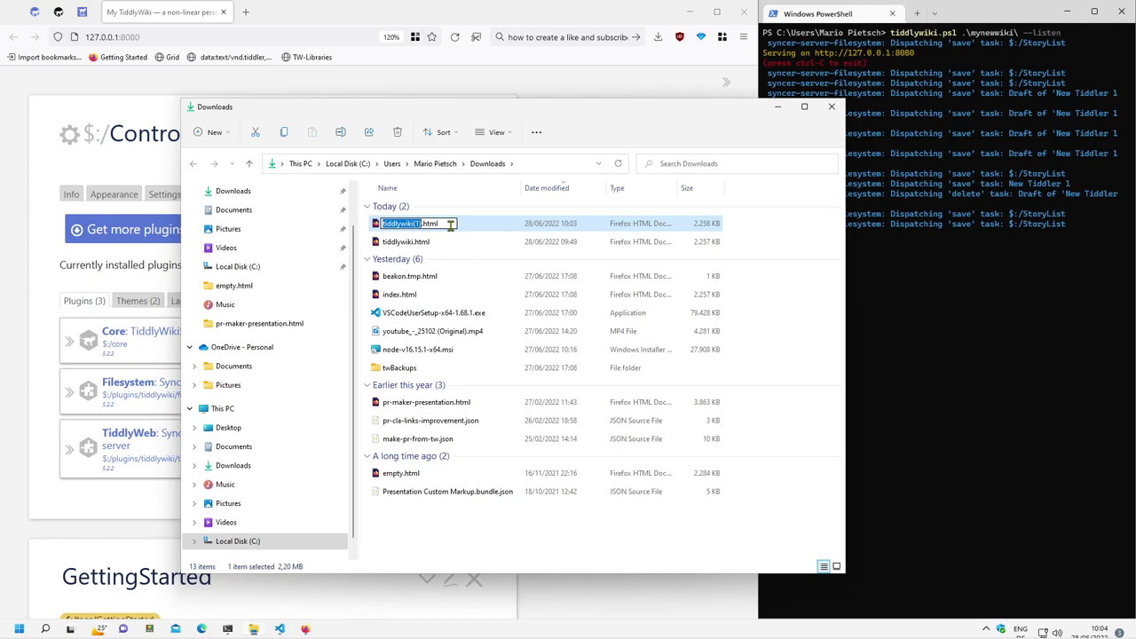
text(mynew)
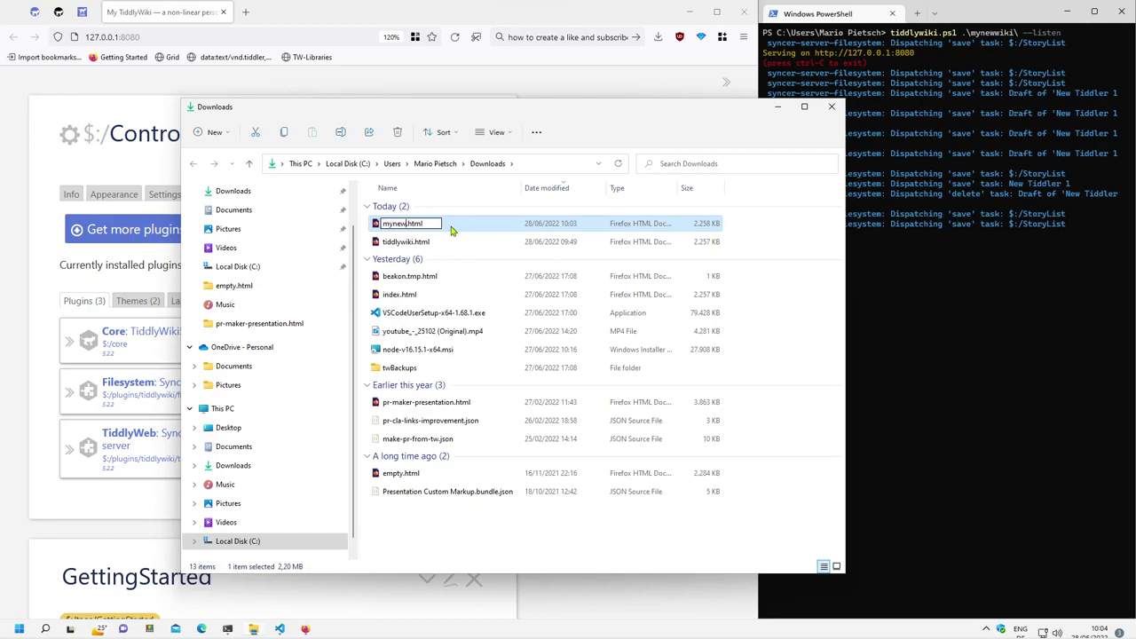
text(wiki)
key(Return)
- Open mynewwiki.html and compare its Core-only plugin list with the server wiki's three plugins
double_click(450, 229)
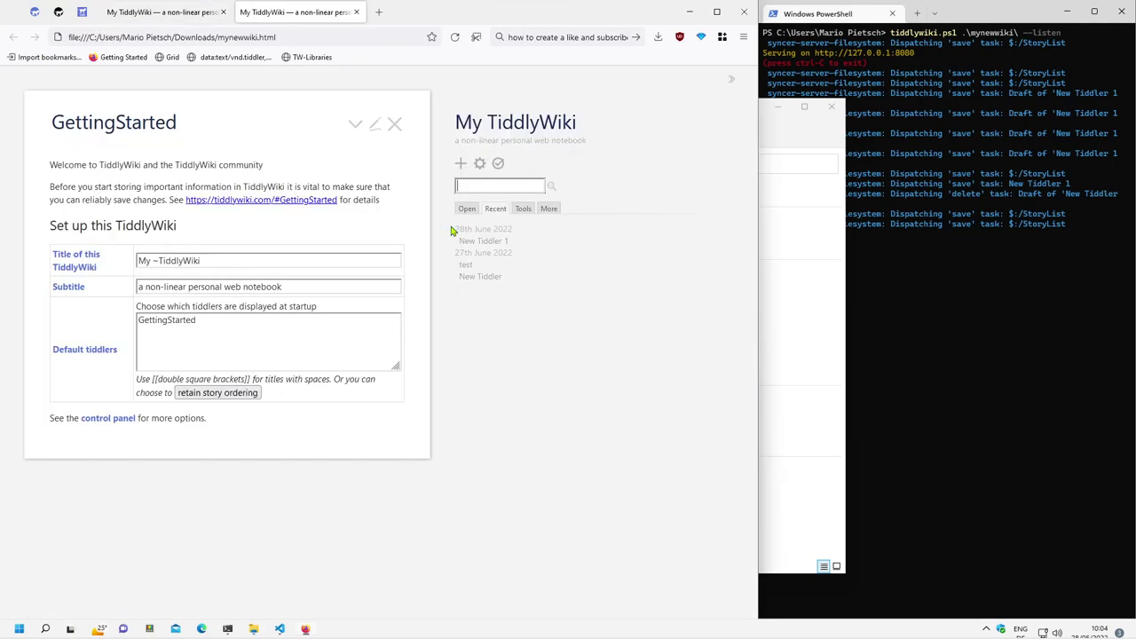
click(488, 242)
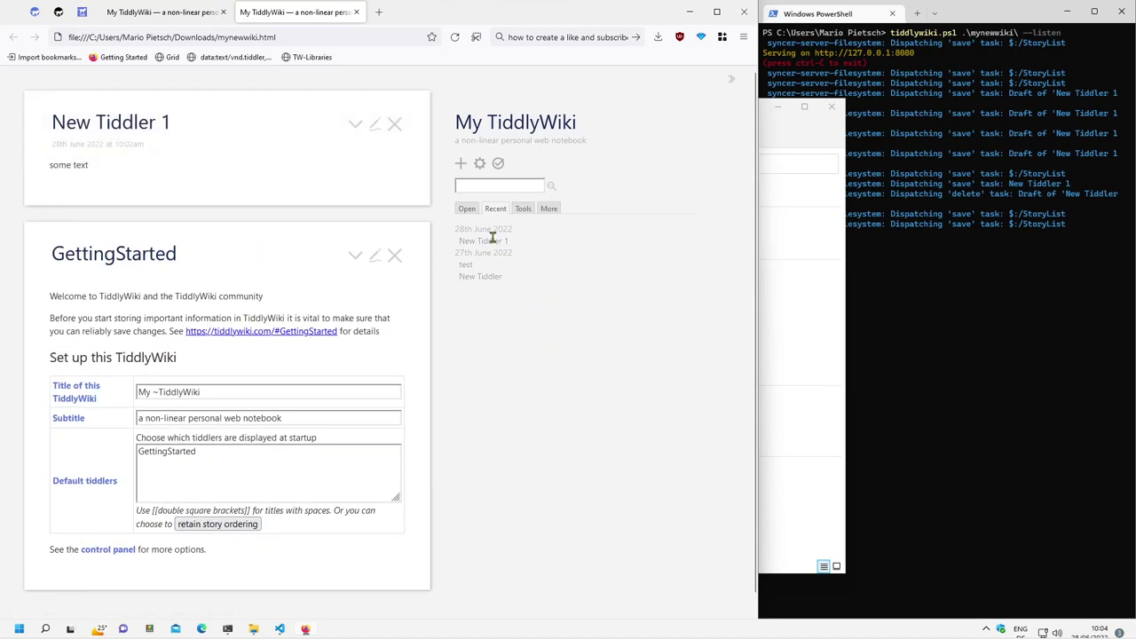
click(480, 165)
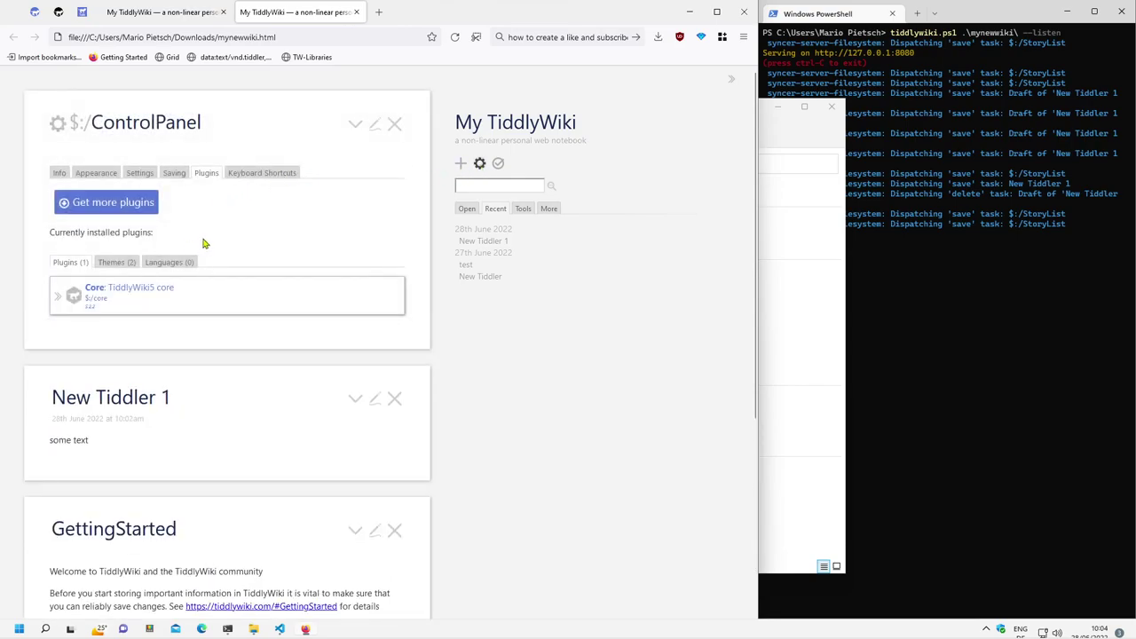
click(197, 16)
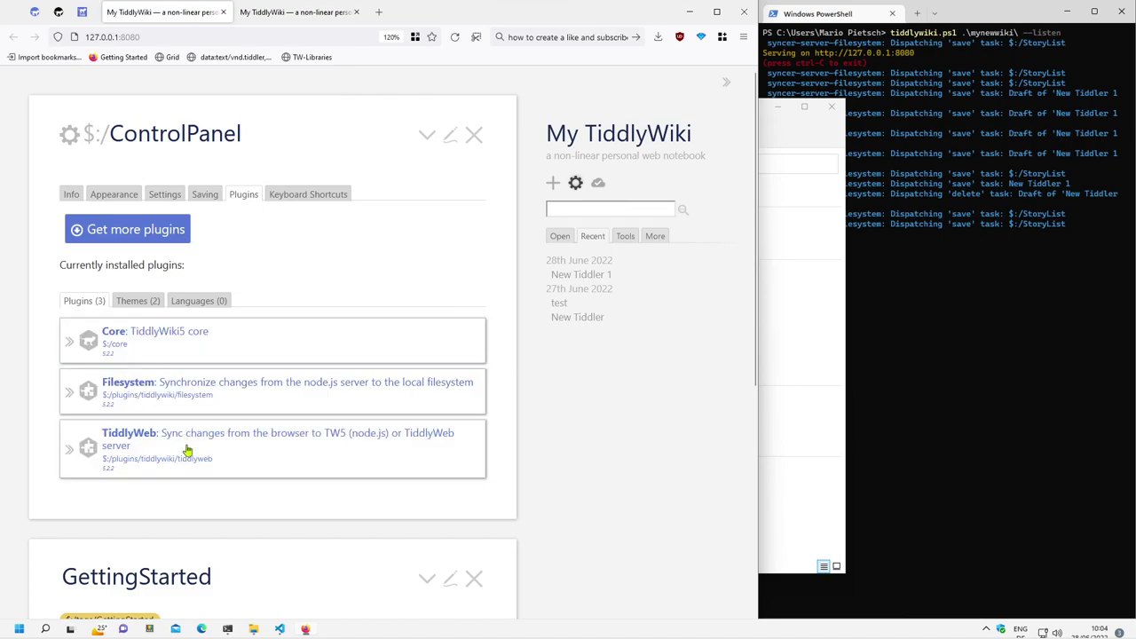
click(298, 12)
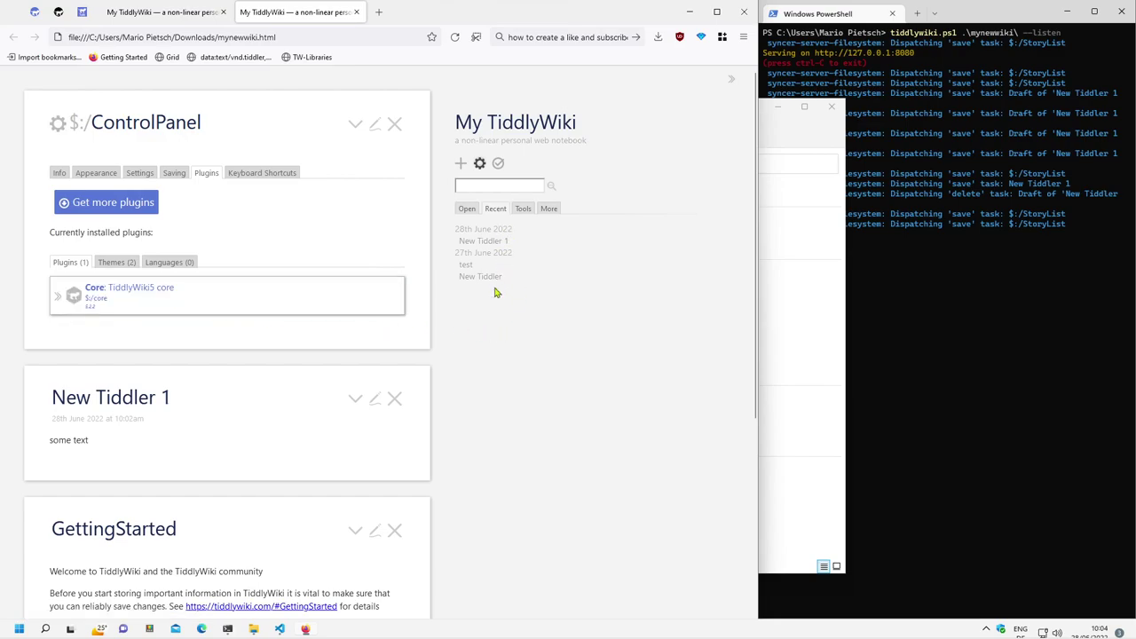
- In mynewwiki's tiddlywiki.info, select the index build template $:/plugins/tiddlywiki/tiddlyweb/save/offline on line 14
click(280, 628)
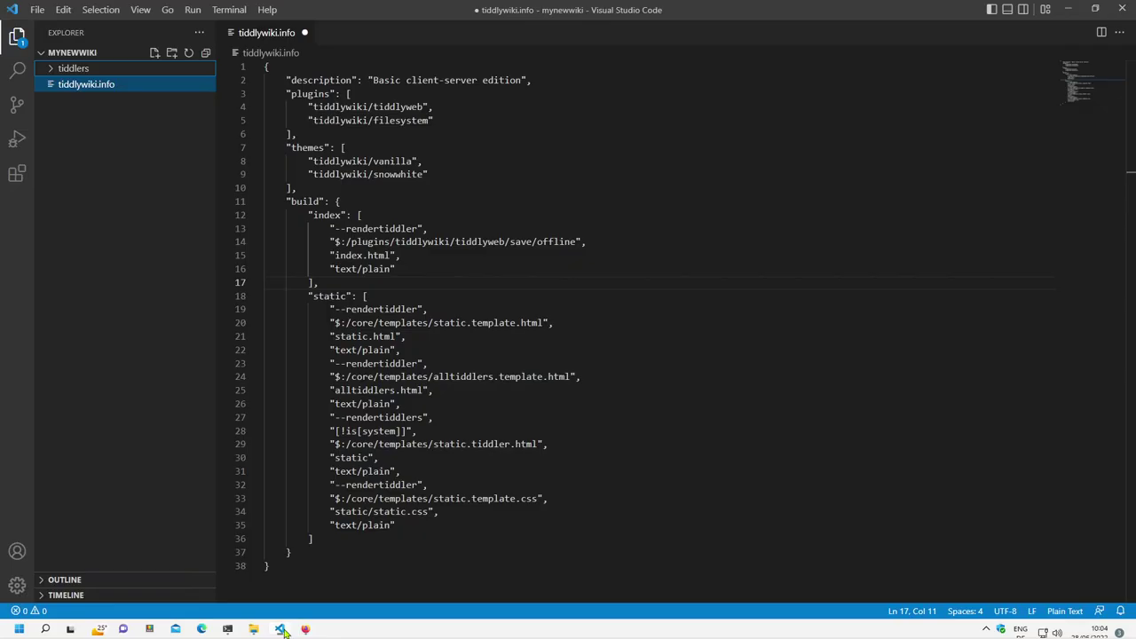
click(86, 88)
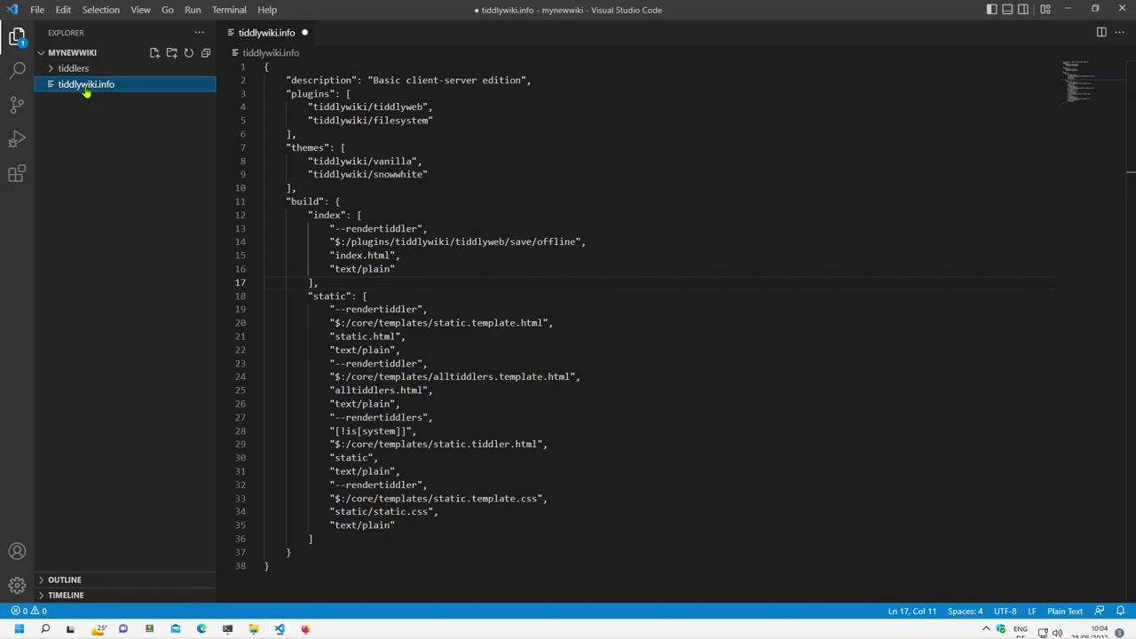
double_click(304, 202)
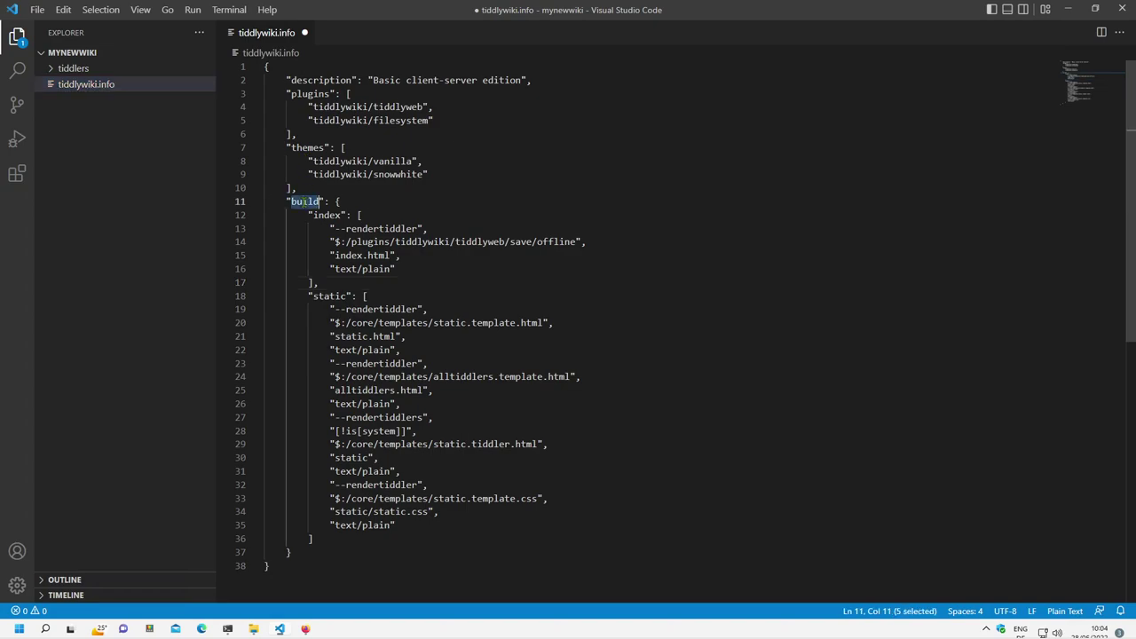
double_click(317, 214)
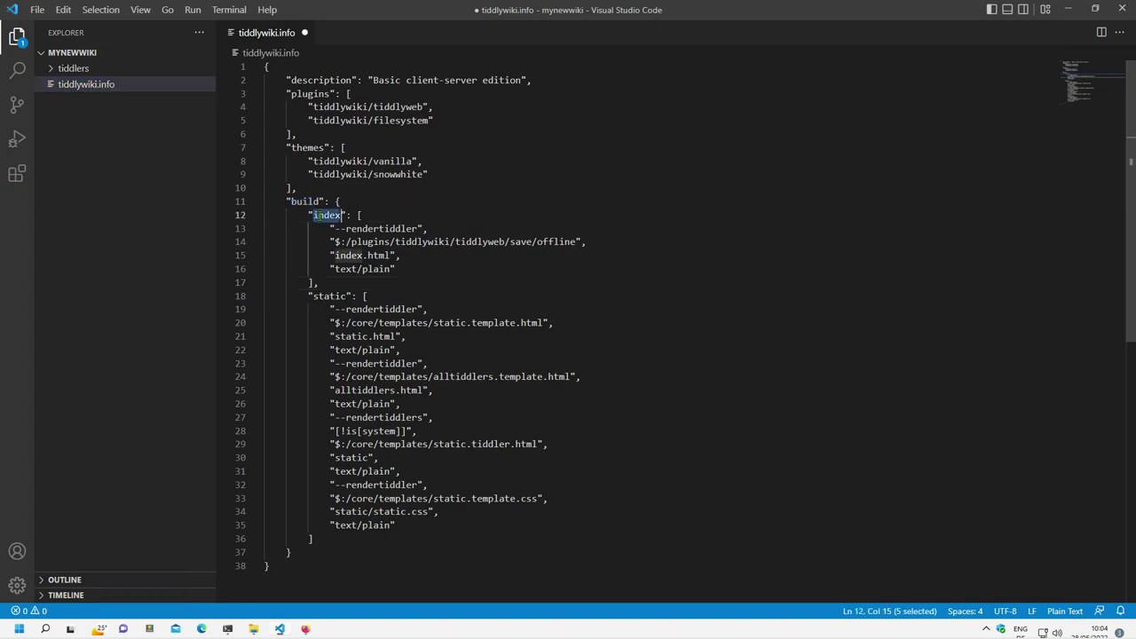
drag(336, 241, 579, 242)
key(ctrl+c)
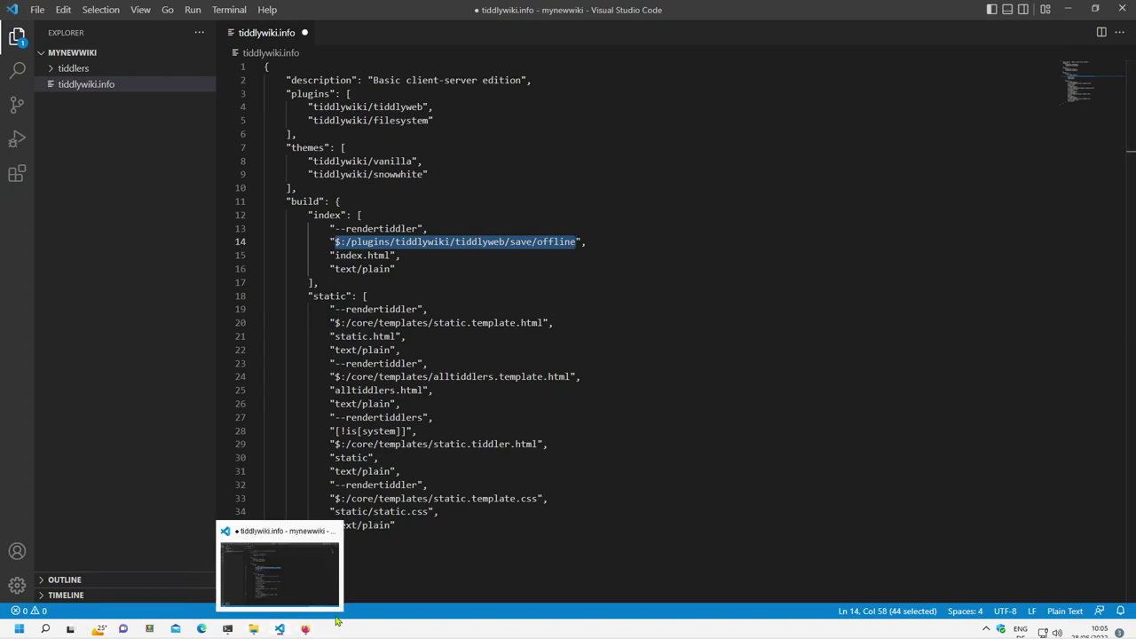
- Find and open the $:/plugins/tiddlywiki/tiddlyweb/save/offline shadow tiddler via Advanced Search's Shadows tab
click(305, 628)
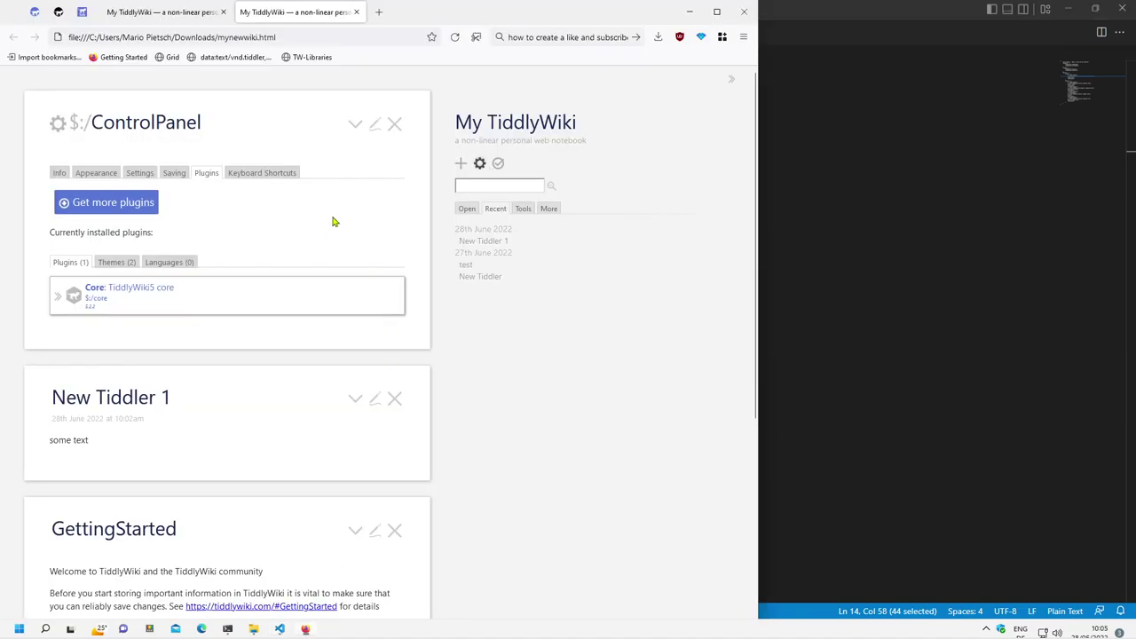
click(194, 15)
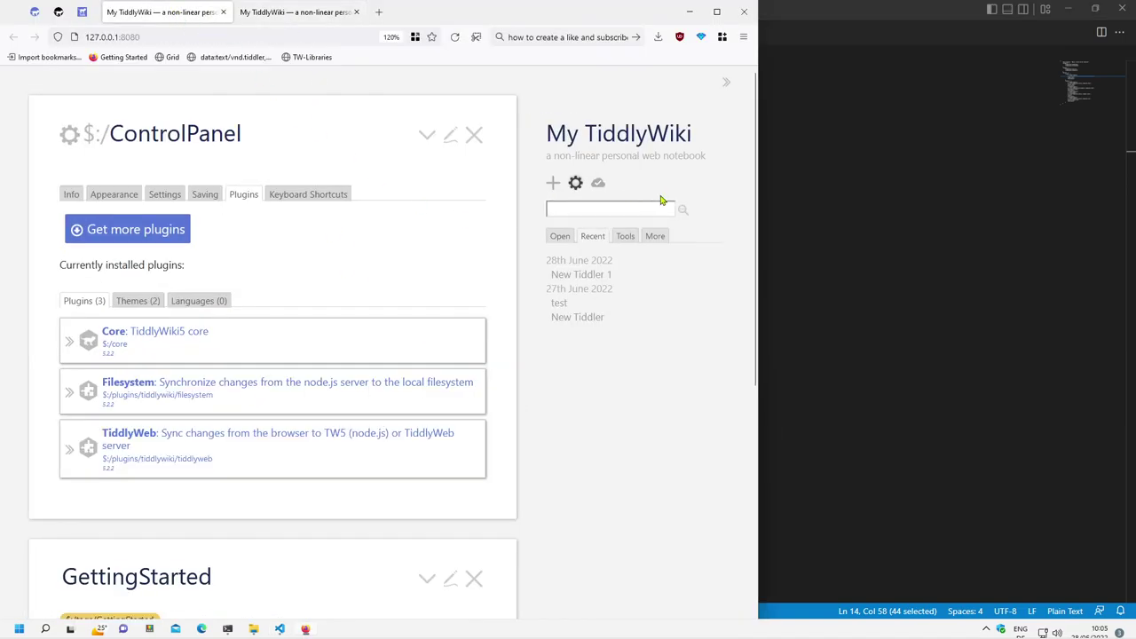
click(685, 209)
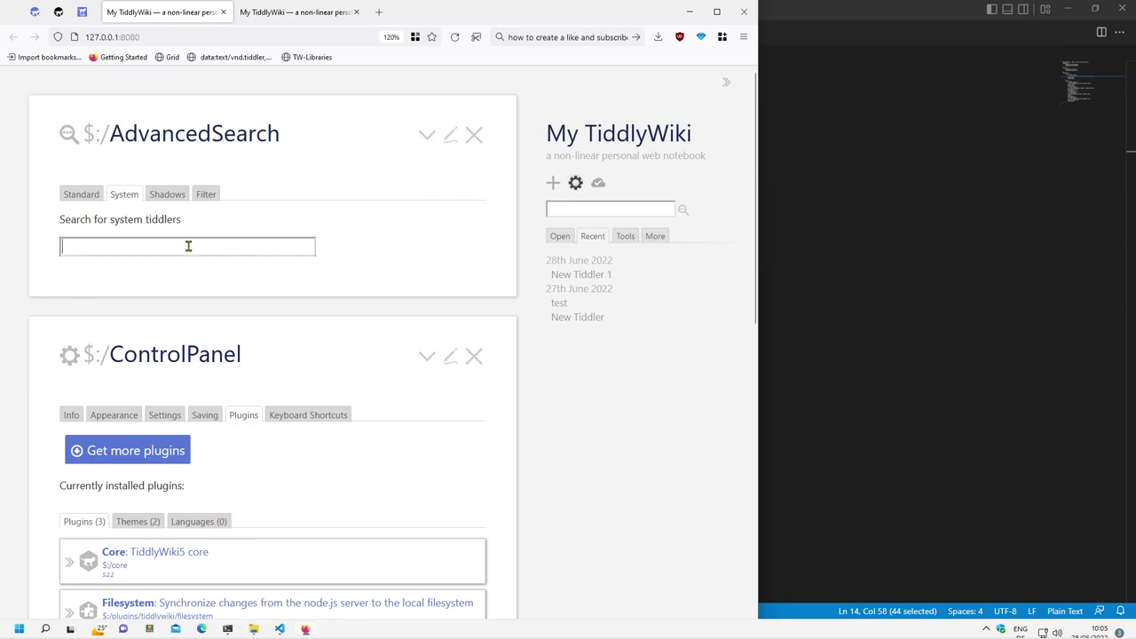
key(ctrl+v)
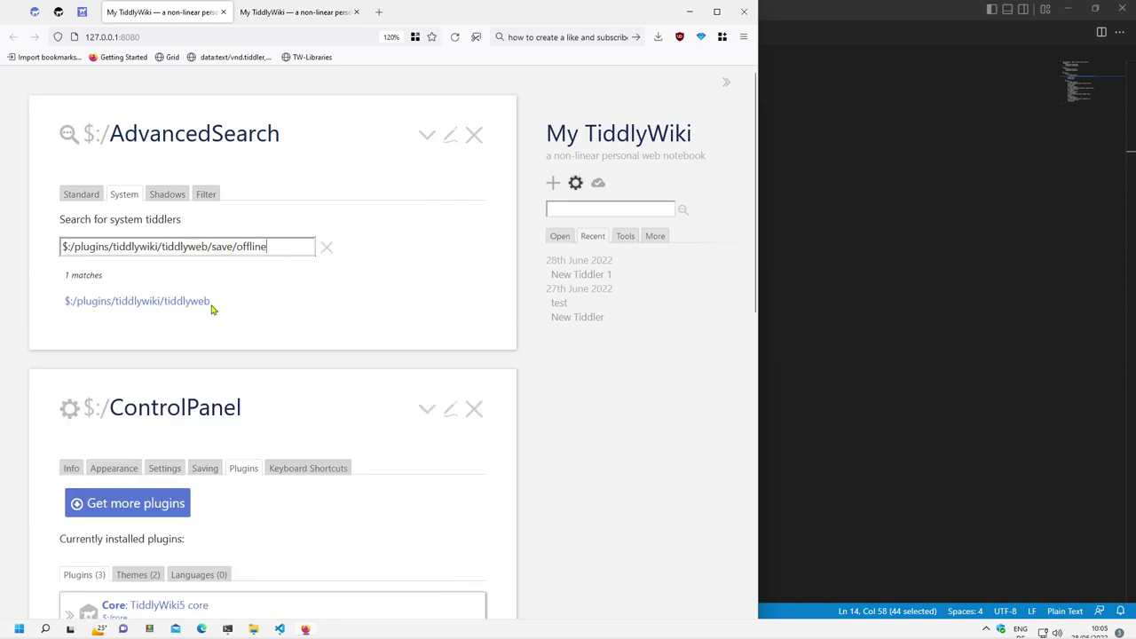
click(167, 194)
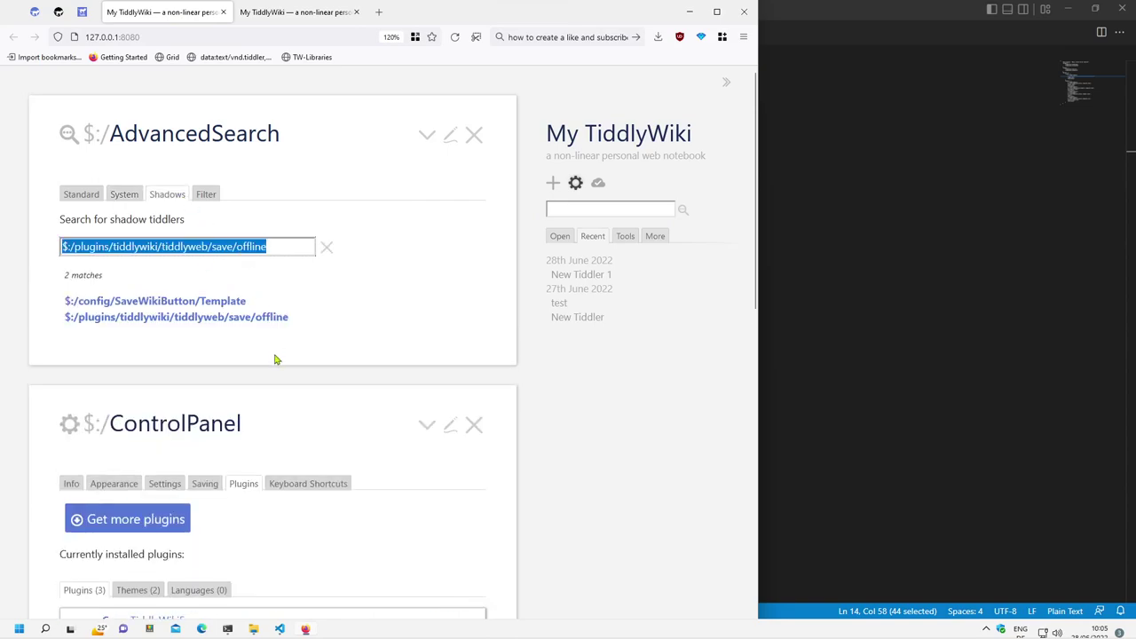
click(324, 347)
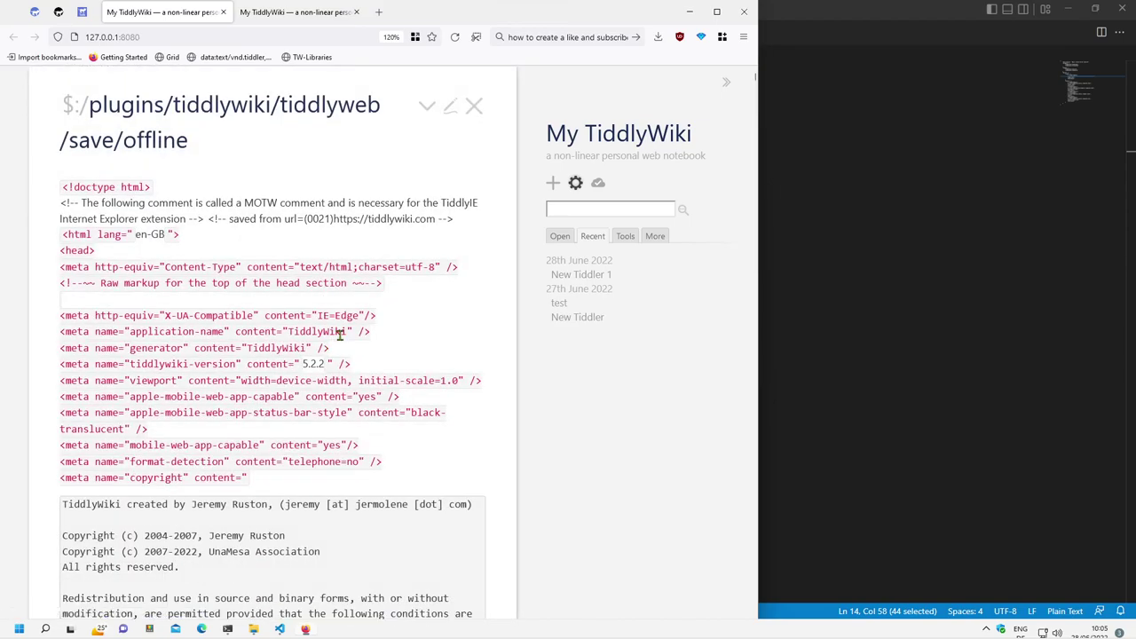
- Edit the shadow tiddler and highlight its saveTiddlerFilter exclusions of the filesystem and tiddlyweb plugins
click(450, 106)
click(431, 372)
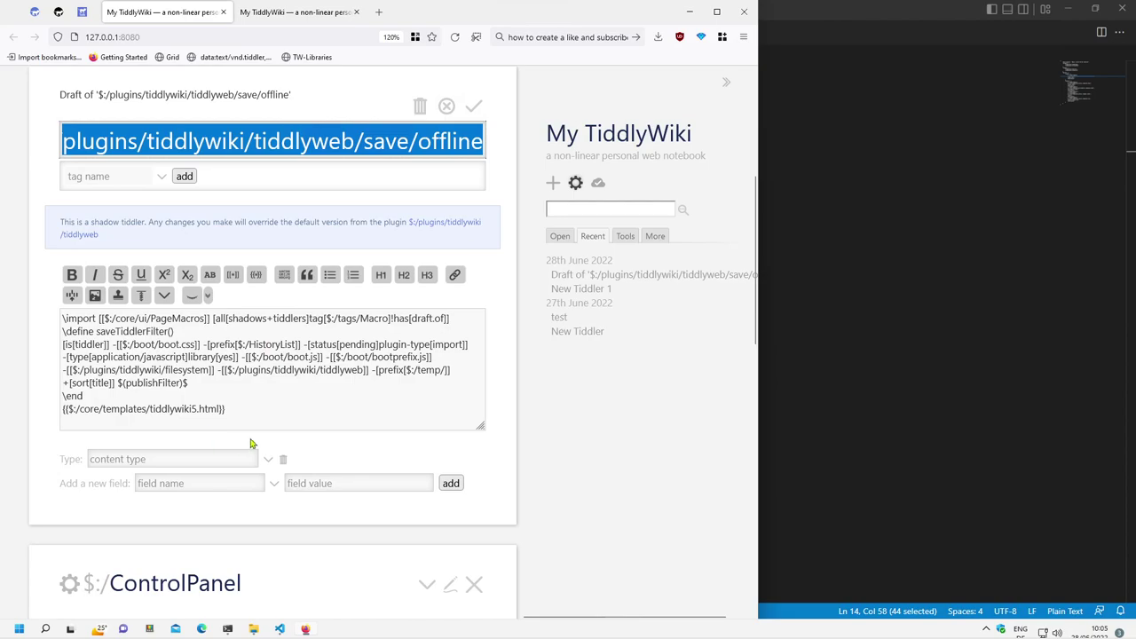
double_click(129, 331)
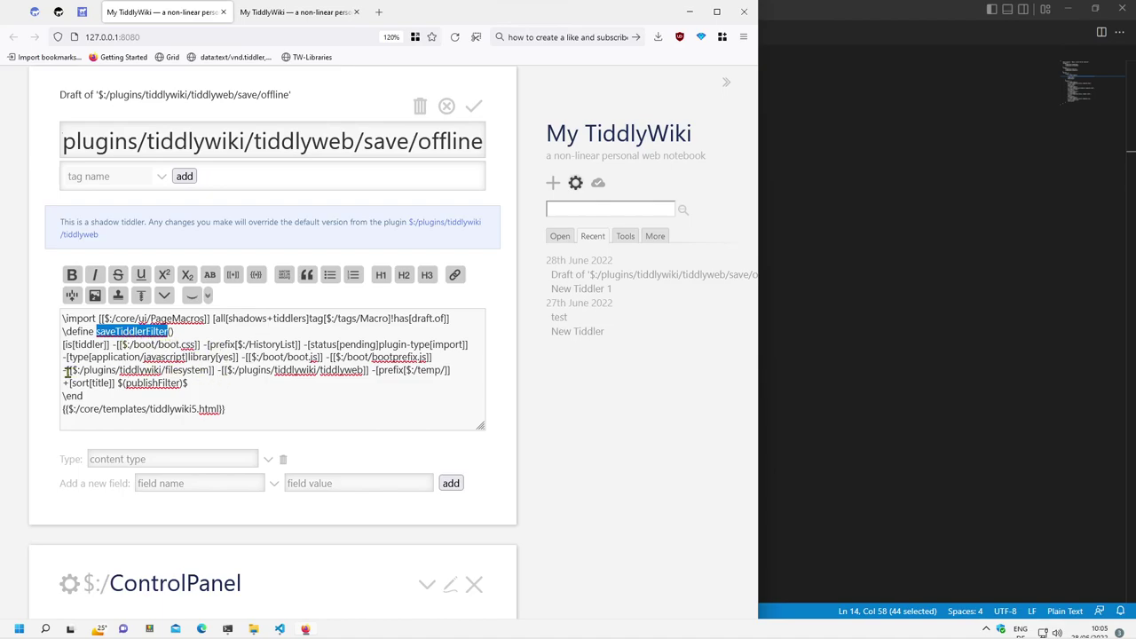
drag(63, 370, 369, 375)
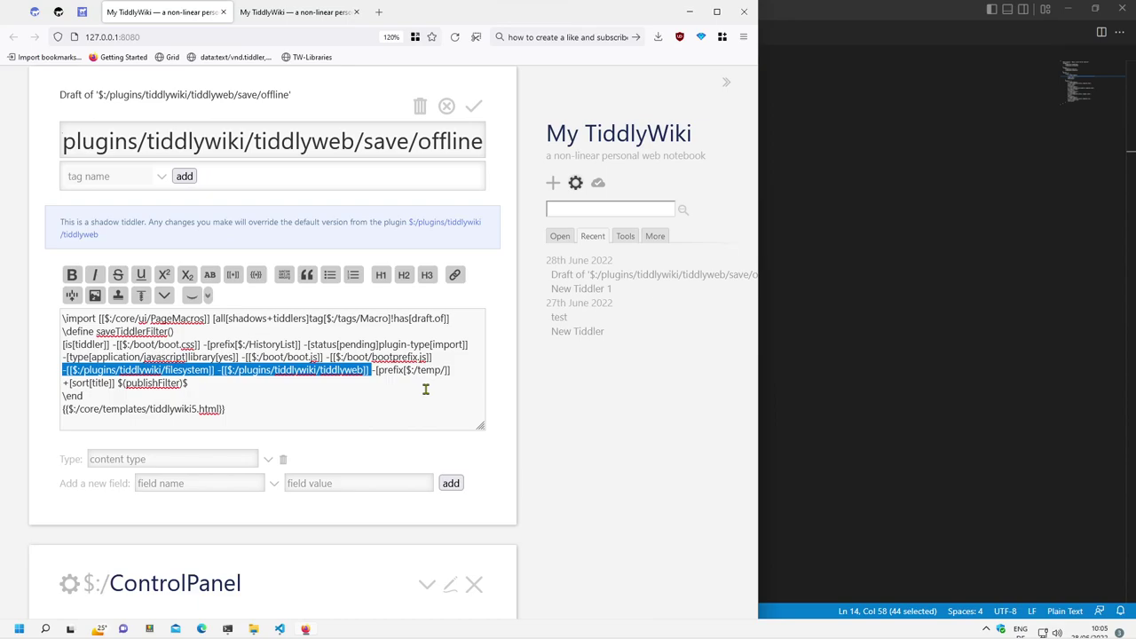
- Discard the save/offline draft, close the tiddler, and bring up the cloud sync options menu
click(446, 106)
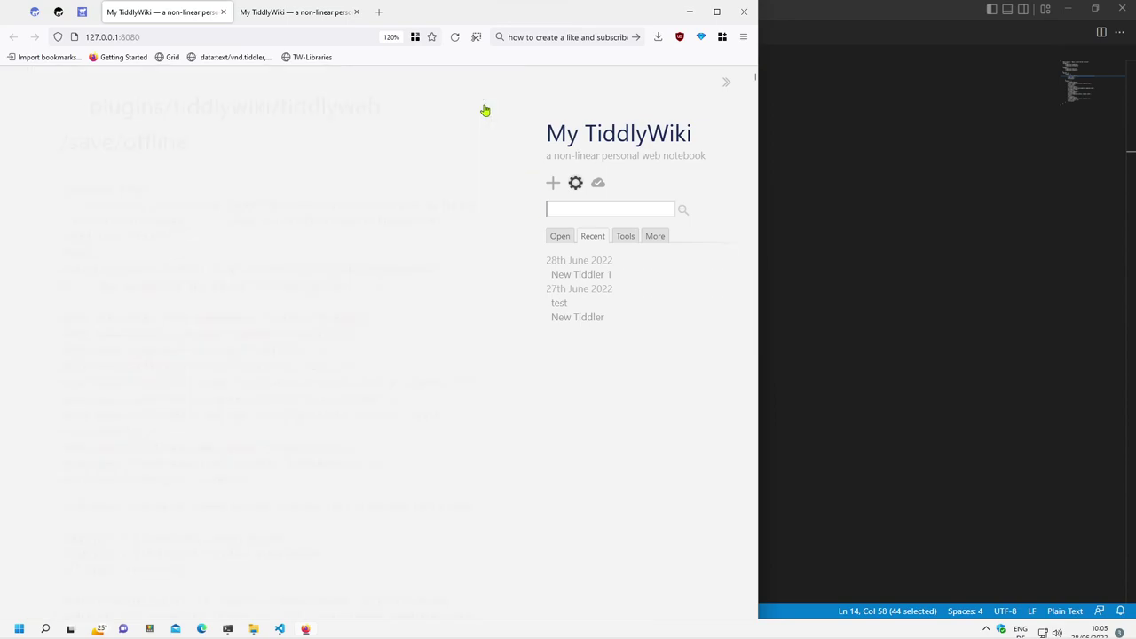
click(474, 106)
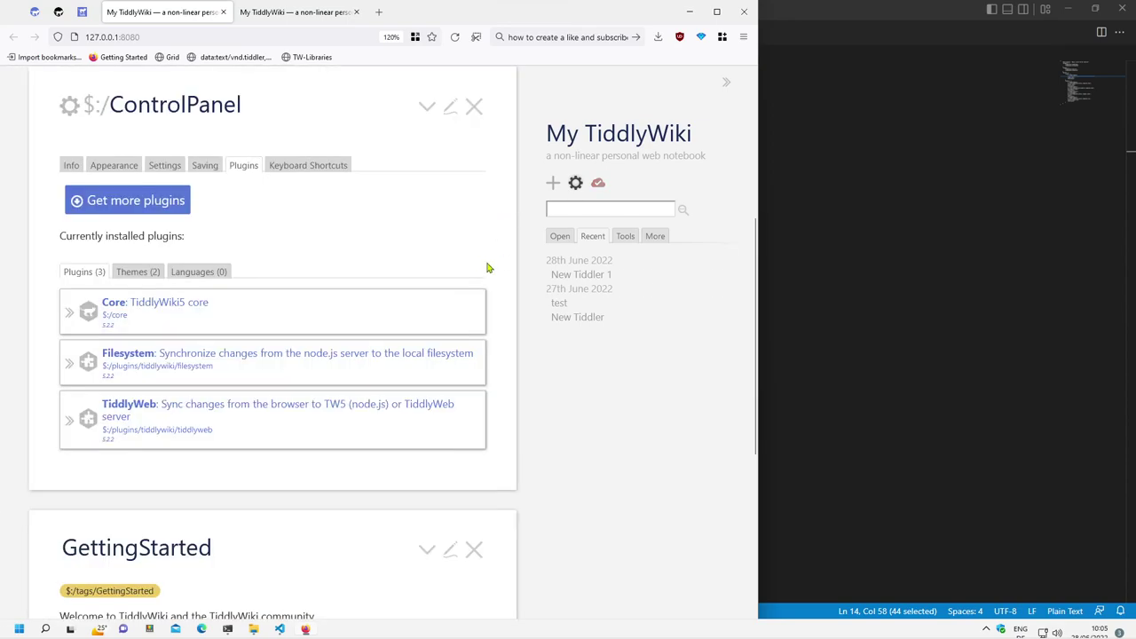
click(599, 184)
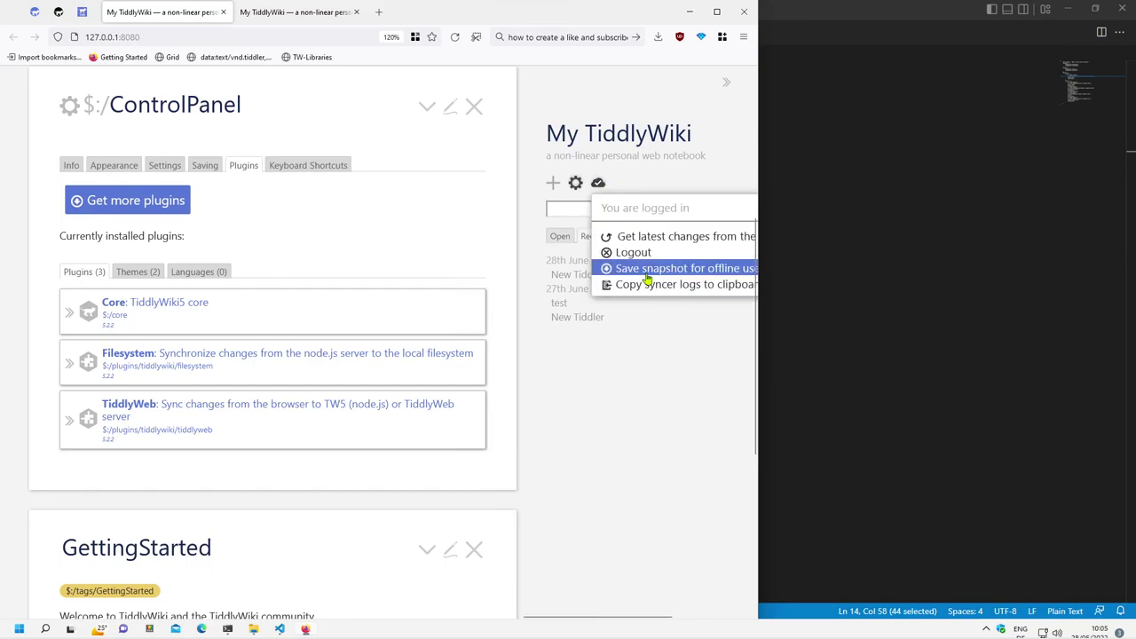
- Save a wiki snapshot, then stop the PowerShell wiki server and recall its listen command
click(657, 371)
click(856, 330)
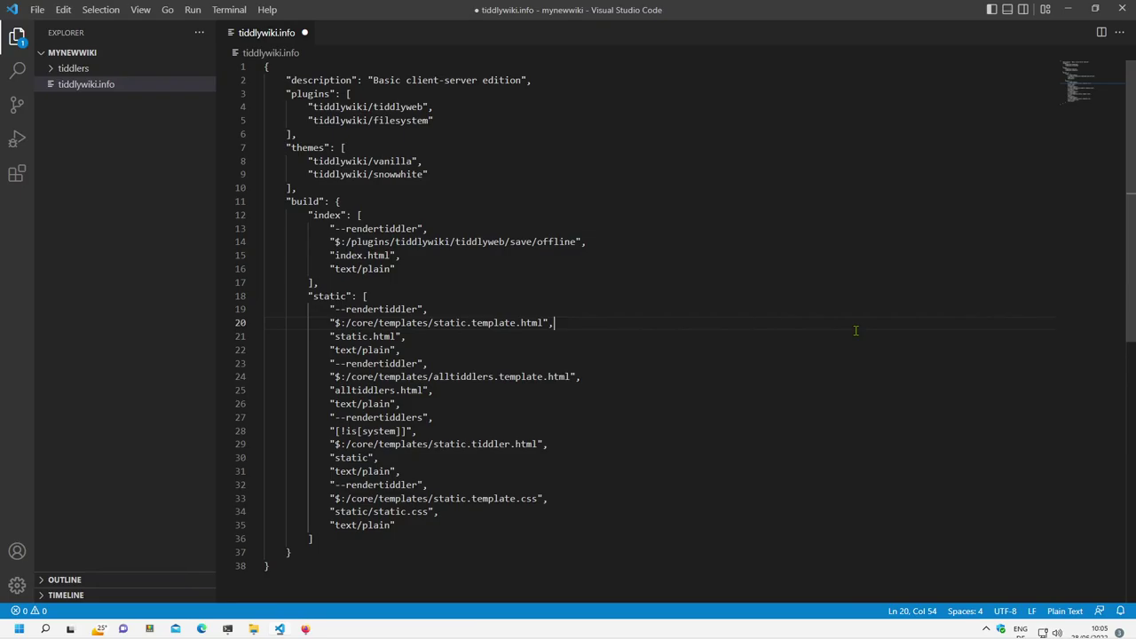
key(alt+Tab)
key(alt+Tab)
key(alt+Tab)
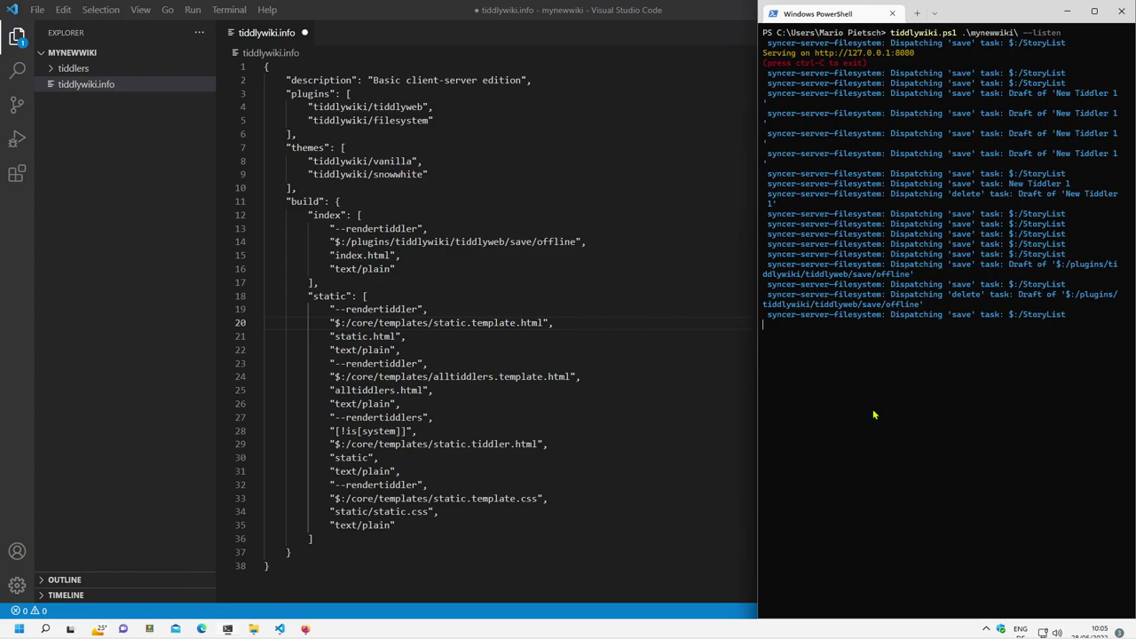
key(ctrl+c)
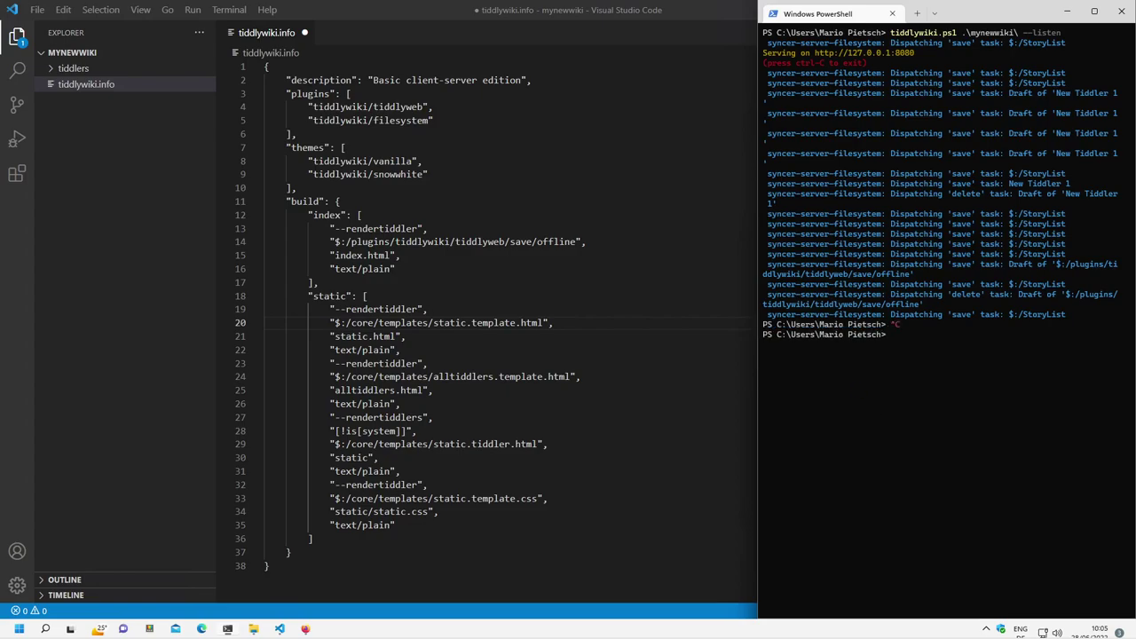
key(Up)
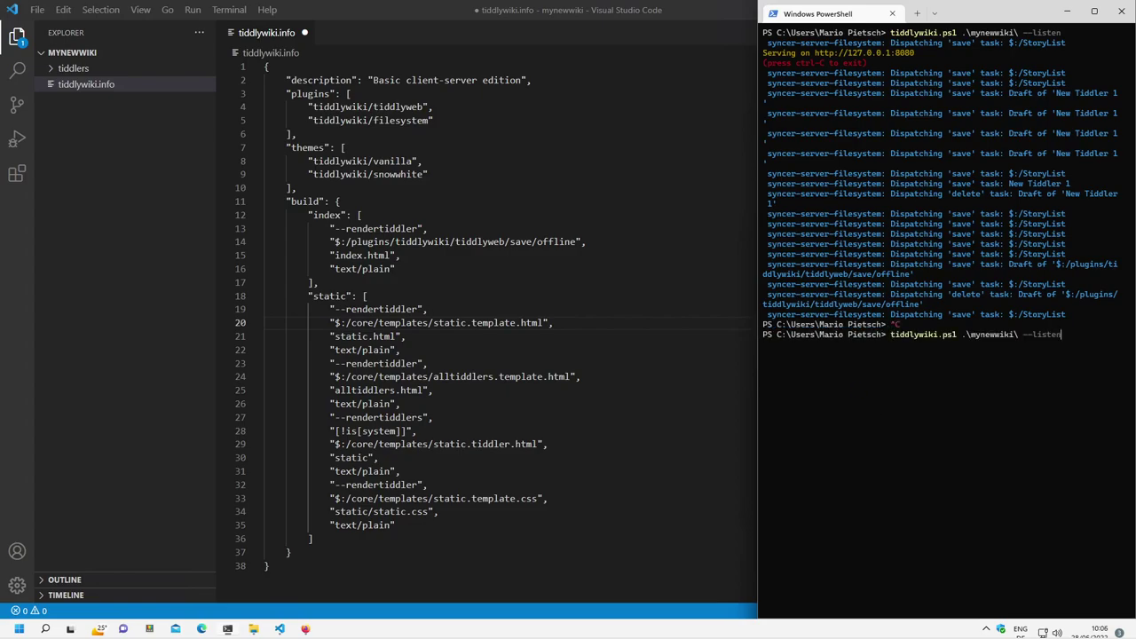
- Minimize VS Code to reveal the wiki and close the ControlPanel tiddler
click(727, 9)
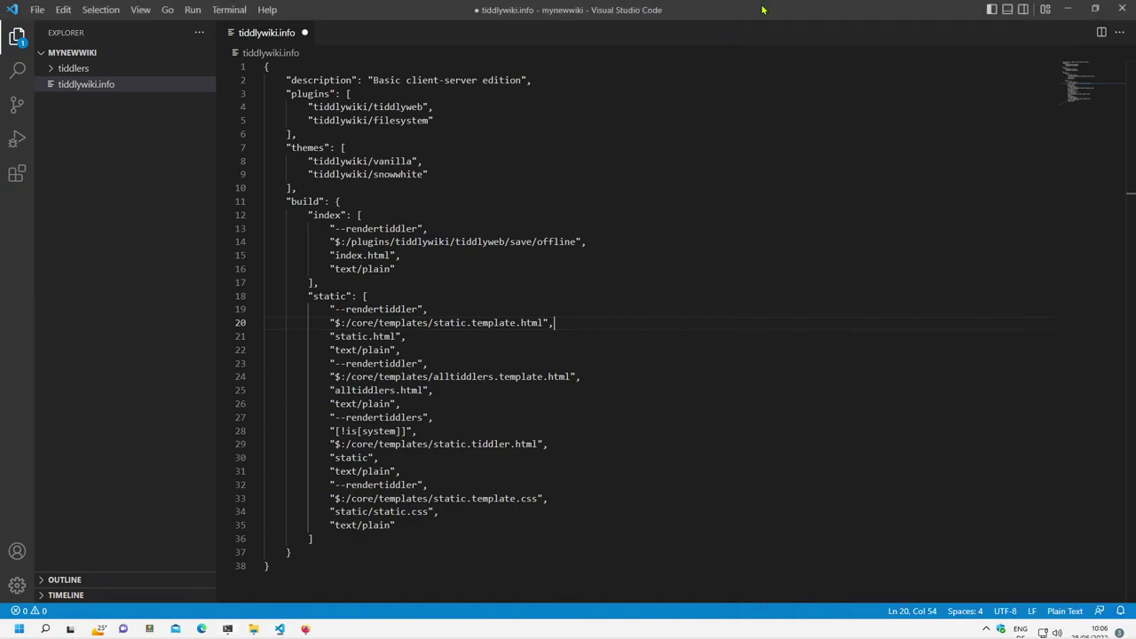
click(1068, 10)
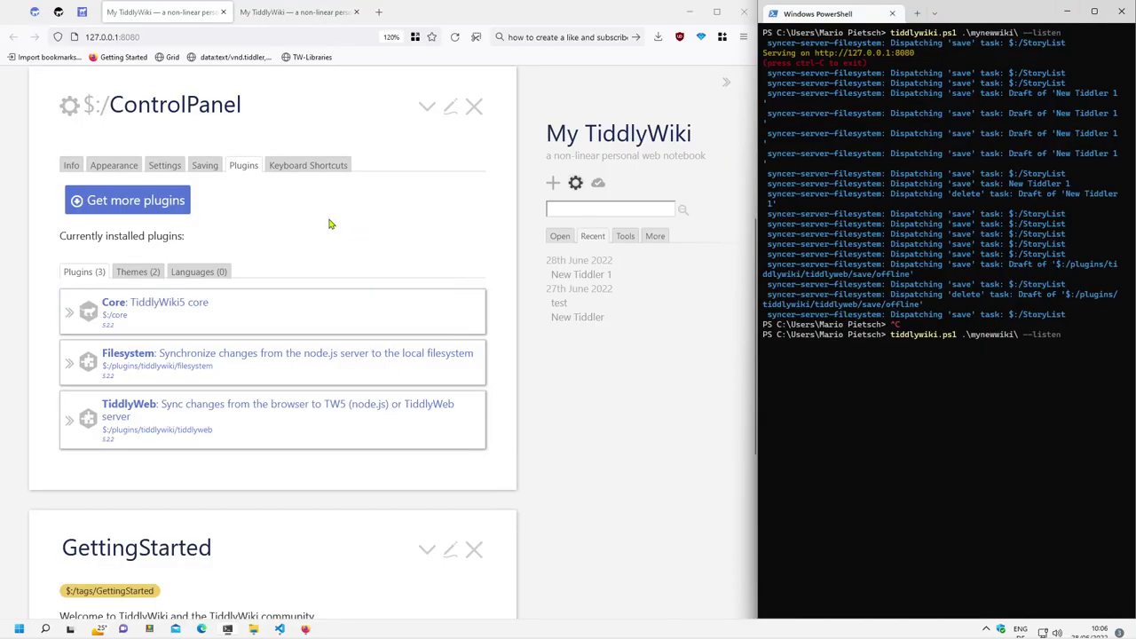
click(474, 107)
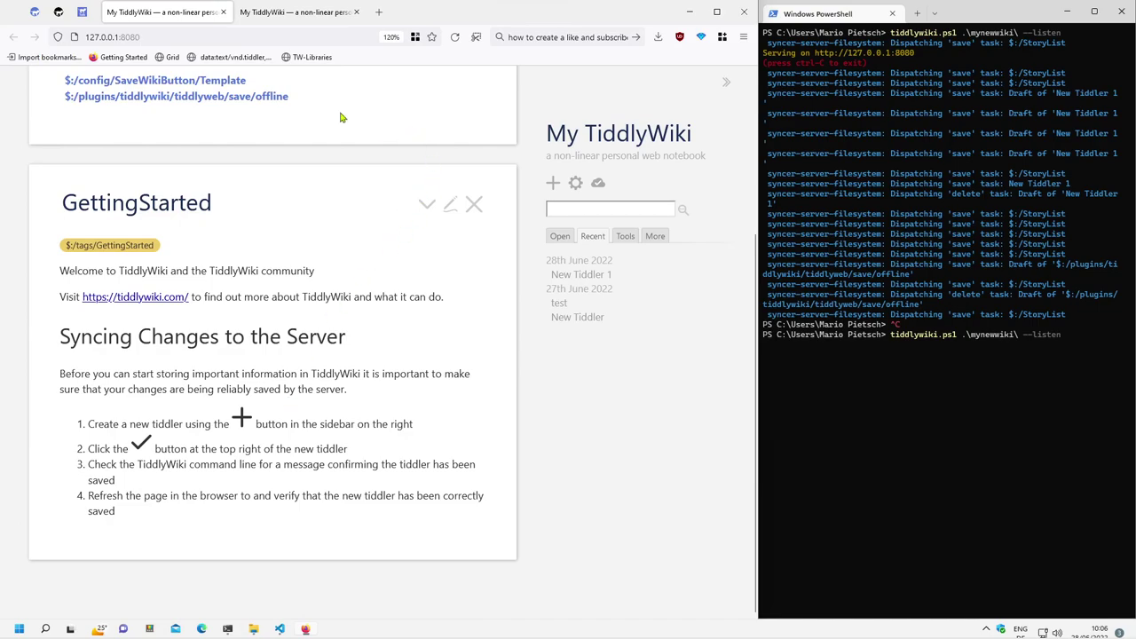
- Select the 'tiddlywiki mynewwiki --build index' line in the docs and start changing the recalled command to 'bui'
click(36, 13)
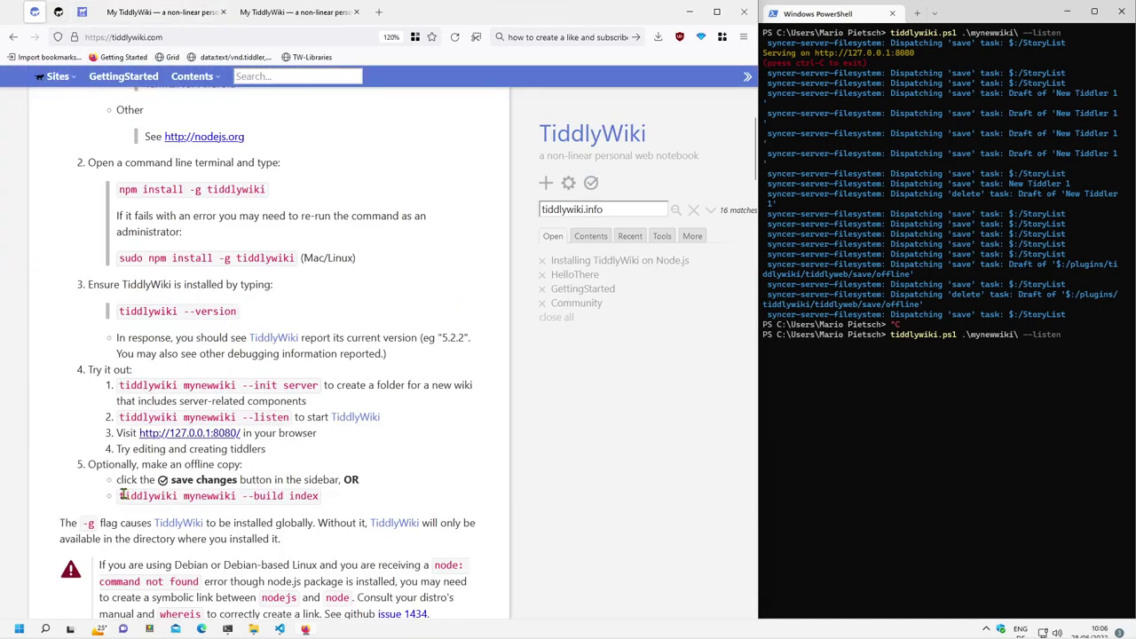
drag(119, 495, 327, 506)
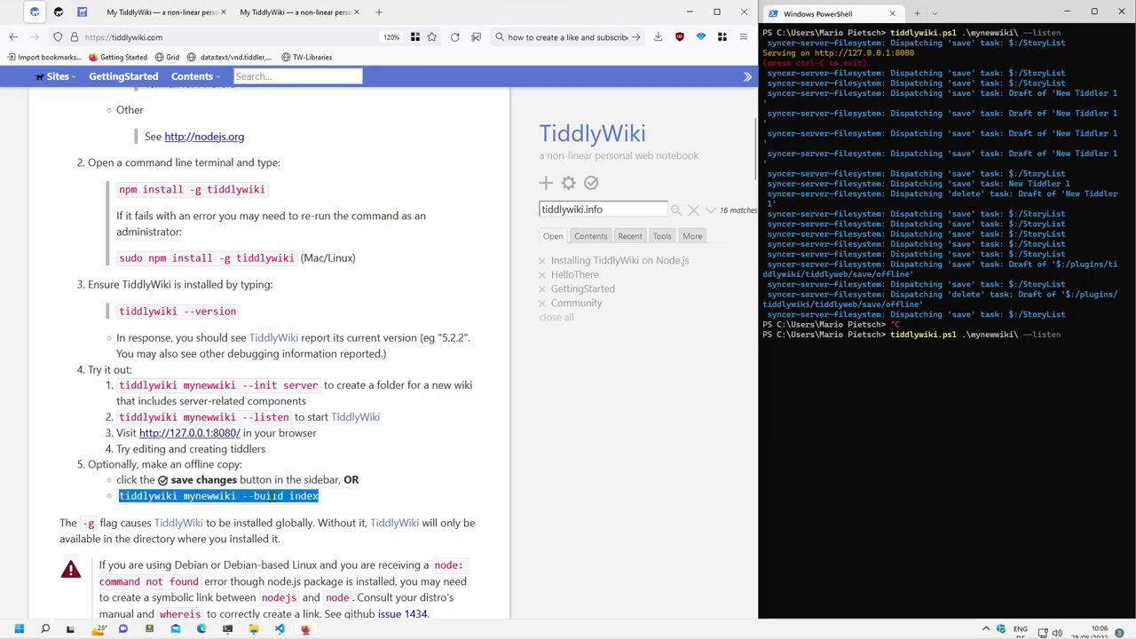
click(953, 400)
key(BackSpace)
key(BackSpace)
key(BackSpace)
key(BackSpace)
key(BackSpace)
key(BackSpace)
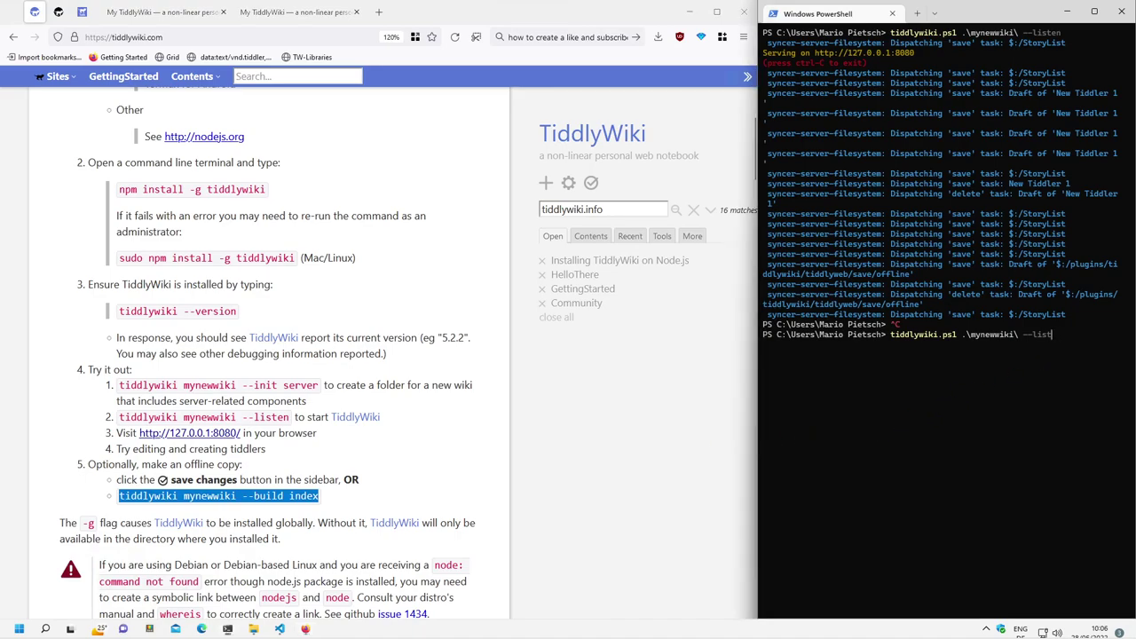
text(build index)
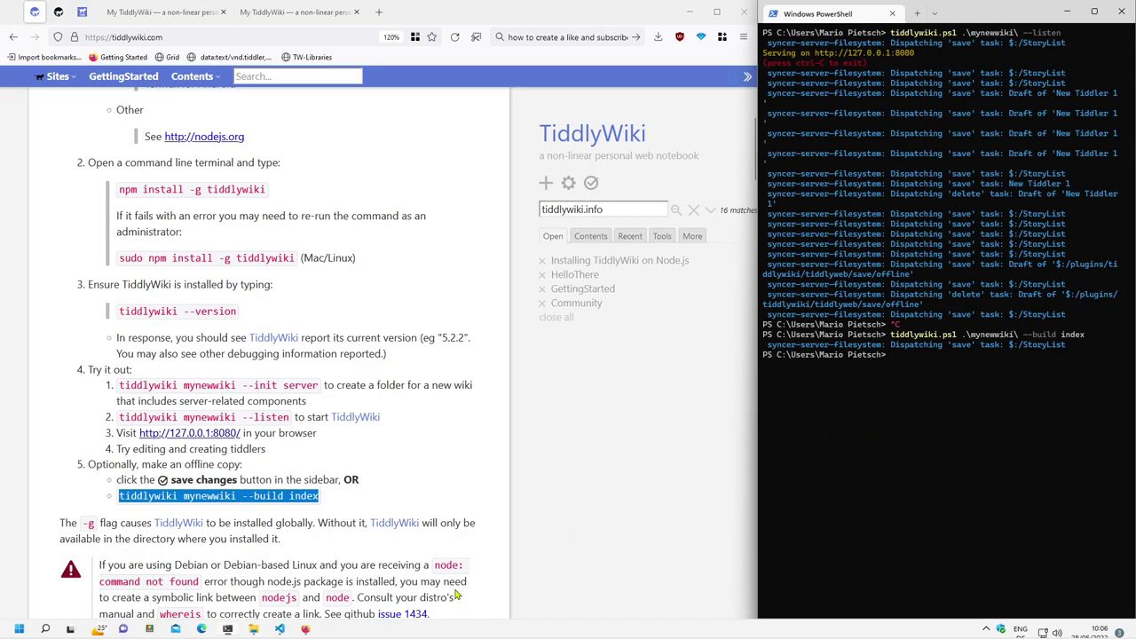
- Expand mynewwiki's output folder in the VS Code Explorer to find index.html, briefly checking the tiddlers folder
click(281, 629)
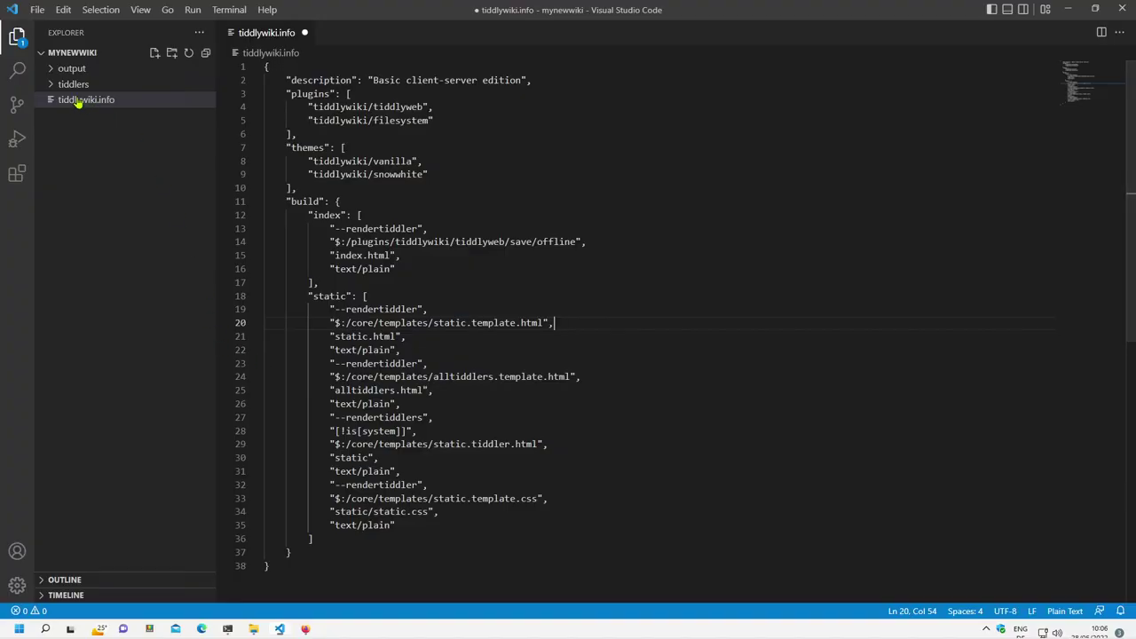
click(53, 69)
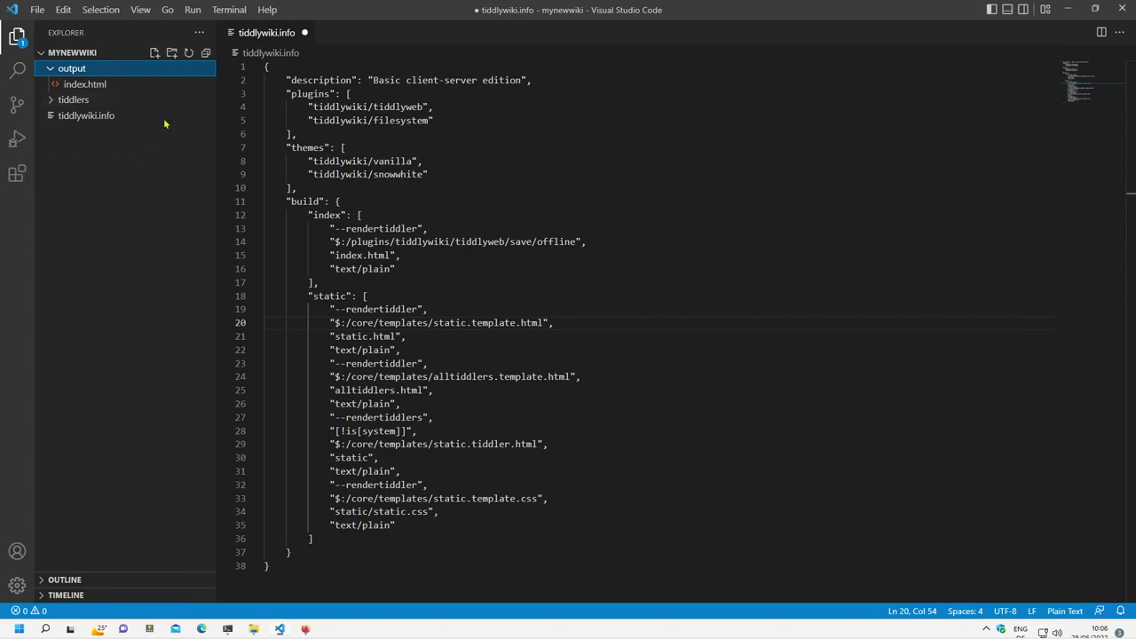
click(54, 102)
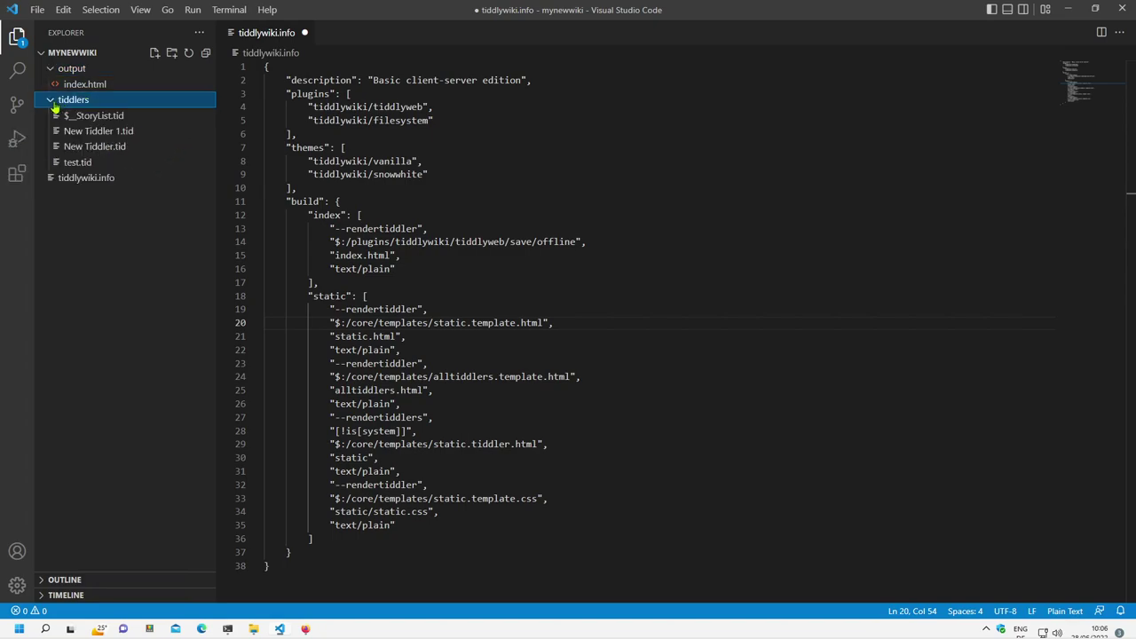
click(51, 101)
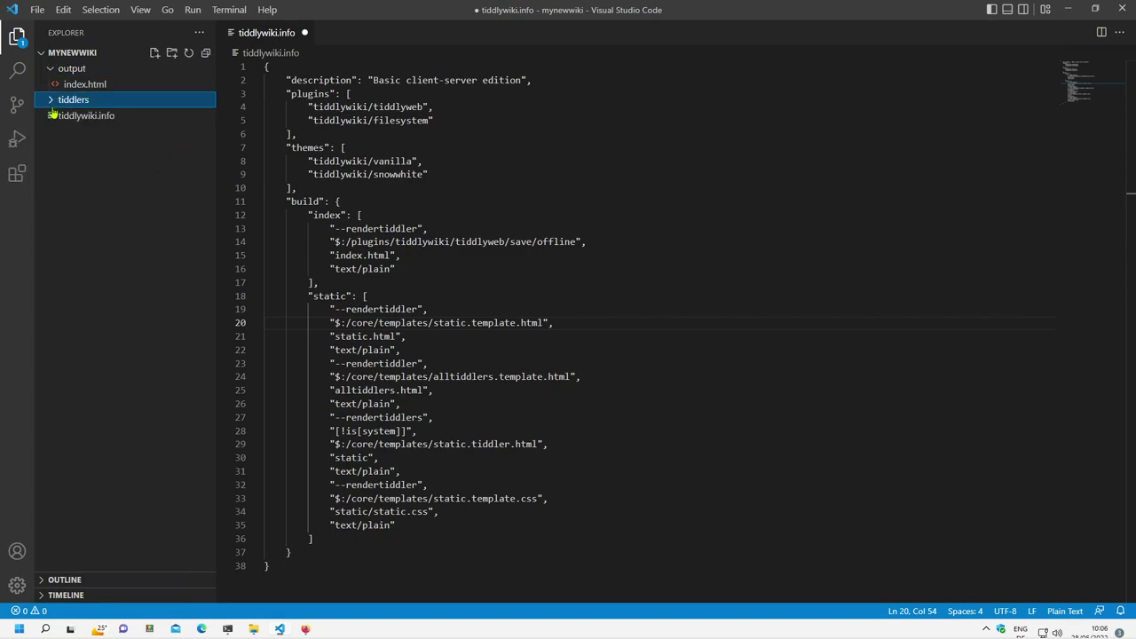
- In File Explorer, browse to C:\Users and pin the user's home folder to Quick access
click(252, 629)
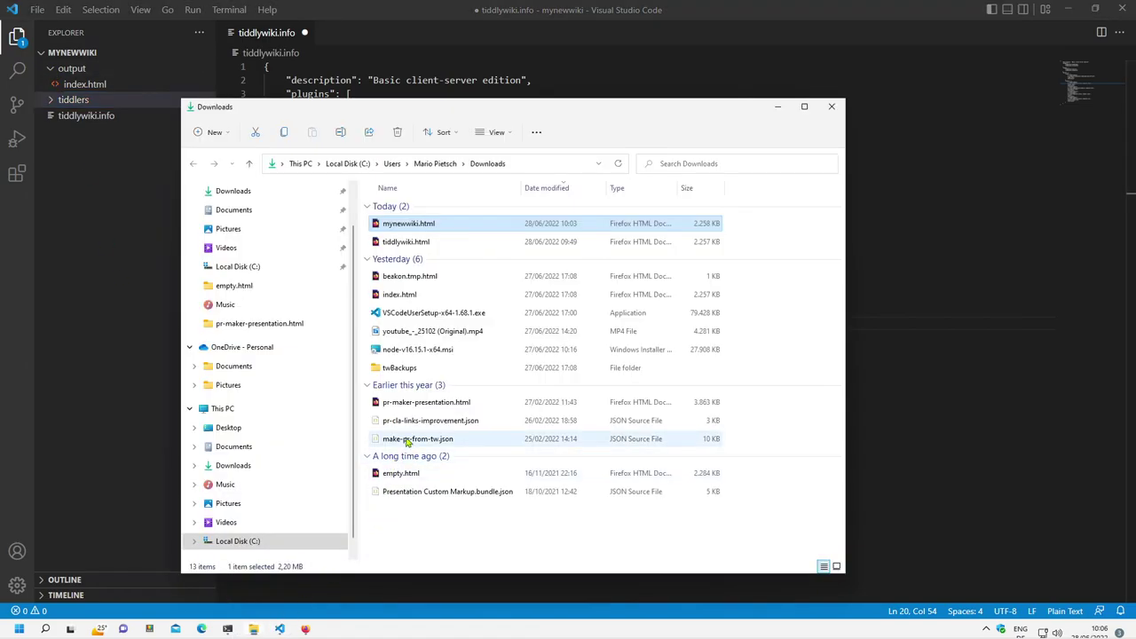
click(267, 275)
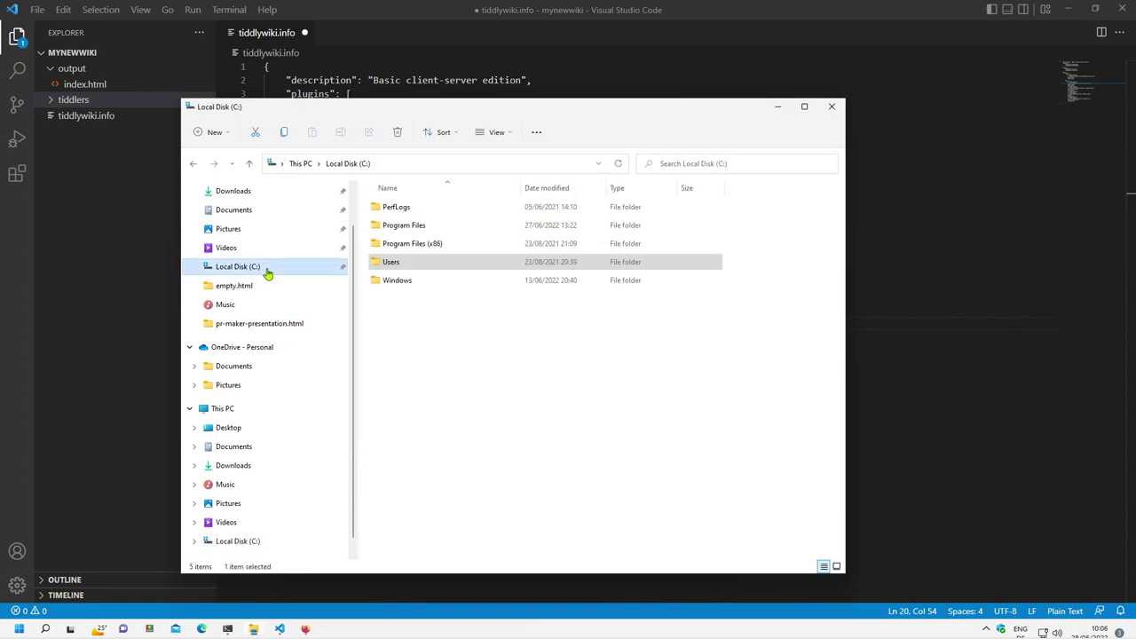
double_click(397, 265)
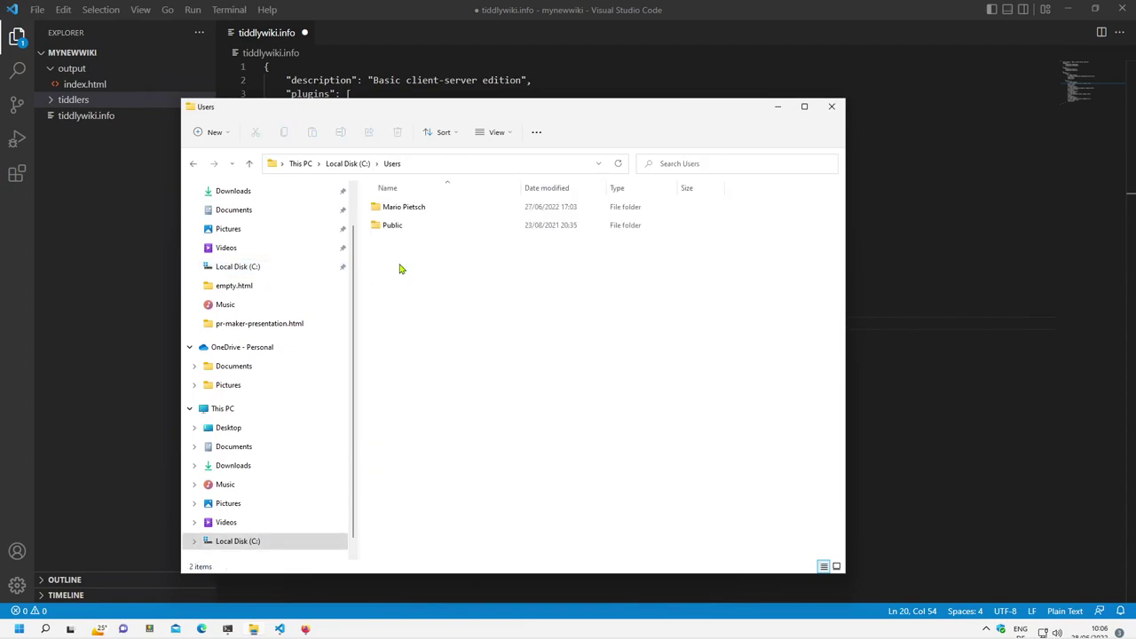
right_click(415, 212)
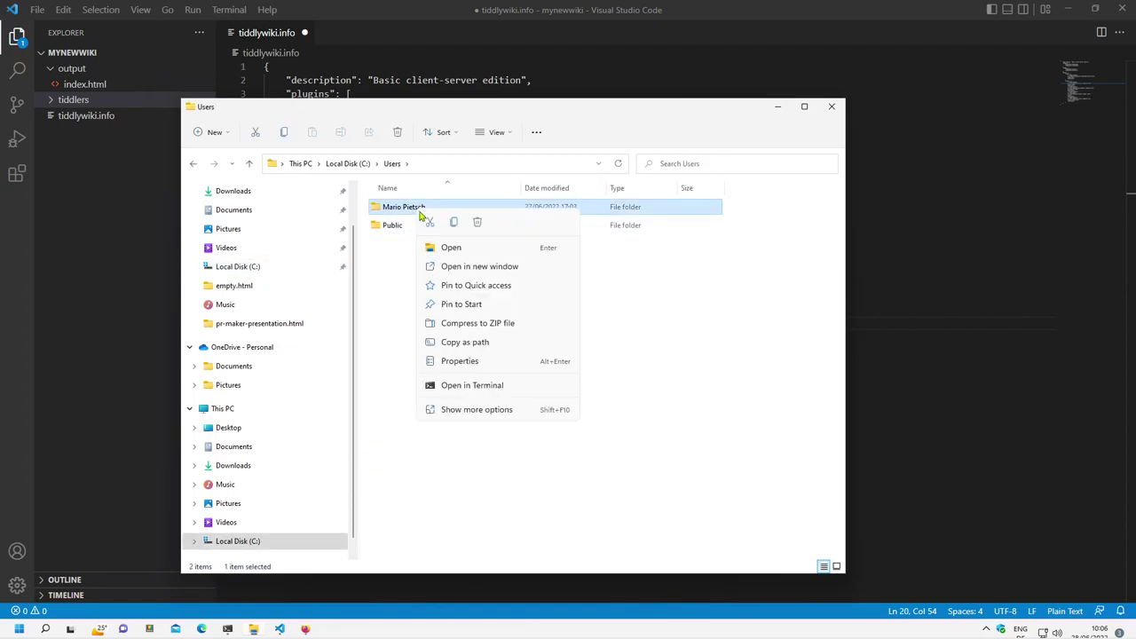
click(469, 292)
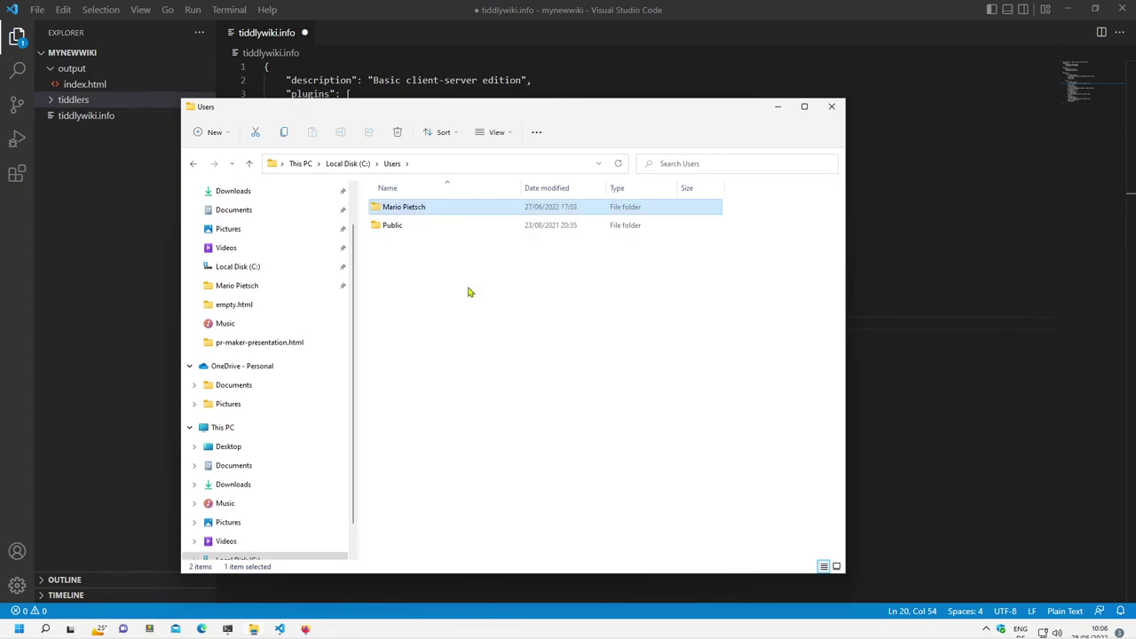
- Open mynewwiki\output from the pinned home folder to see the built index.html
click(253, 291)
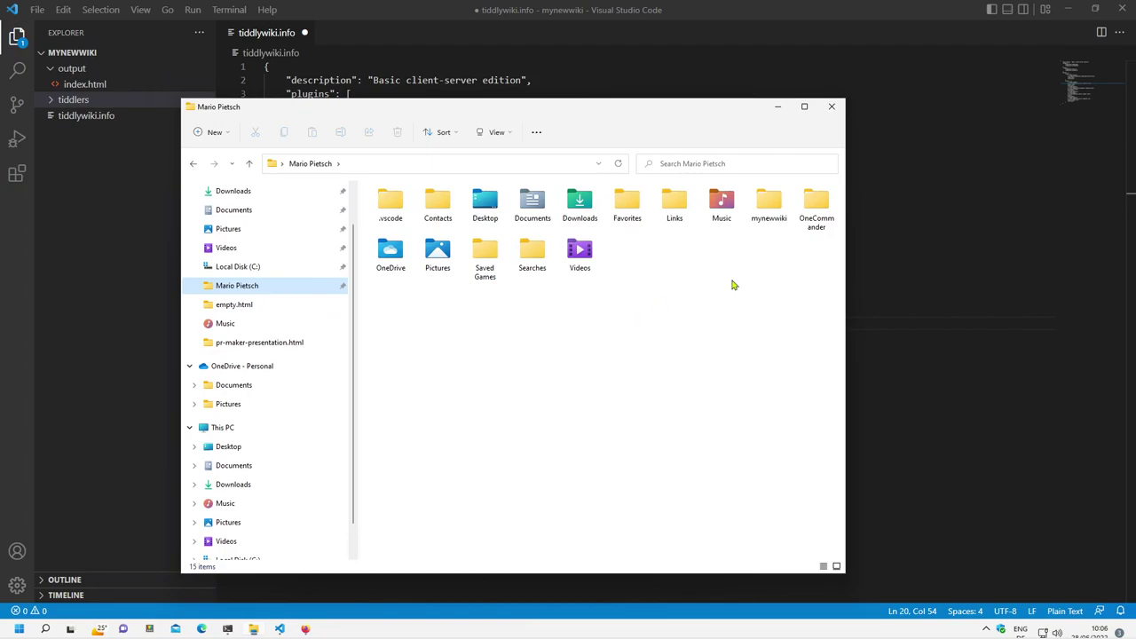
double_click(771, 209)
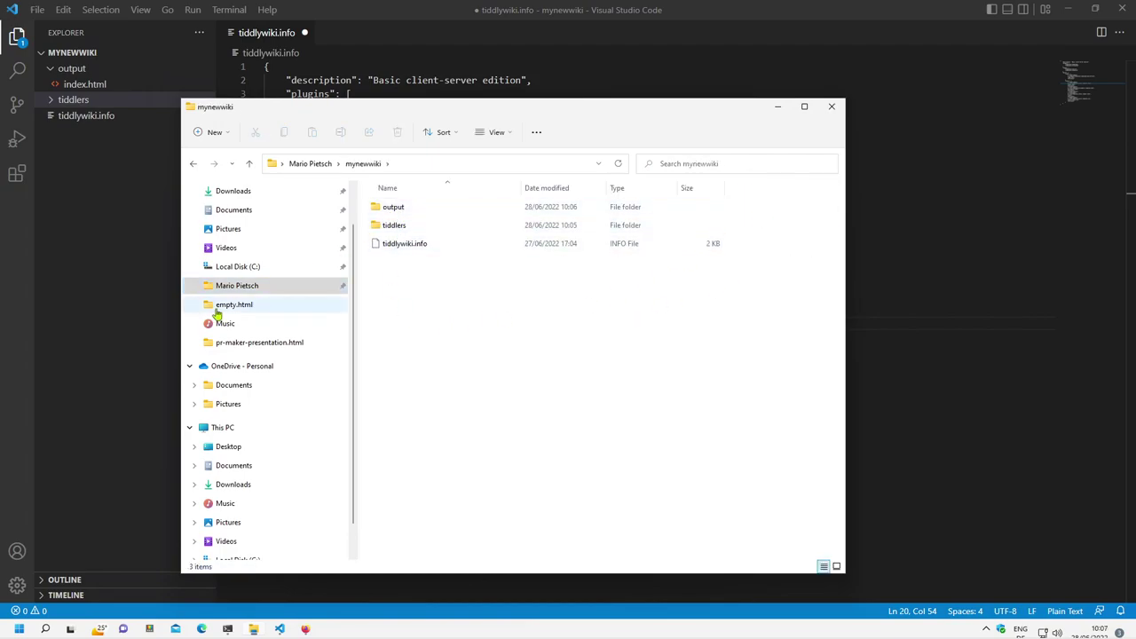
double_click(411, 213)
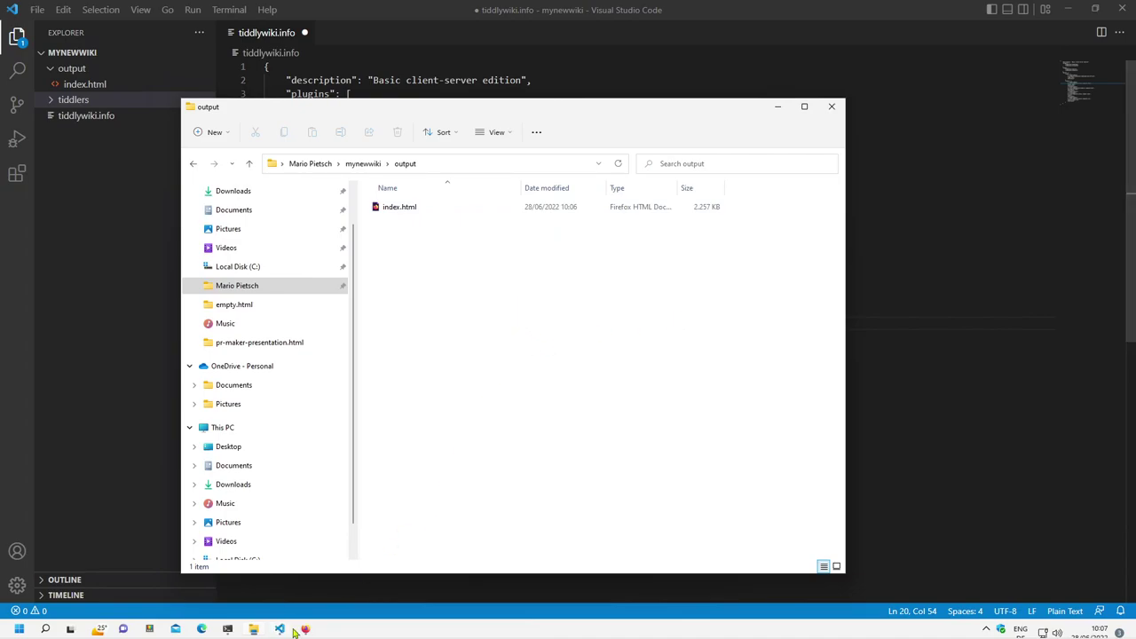
- Highlight the save changes instruction in the docs and restart the server with the listen command
click(305, 629)
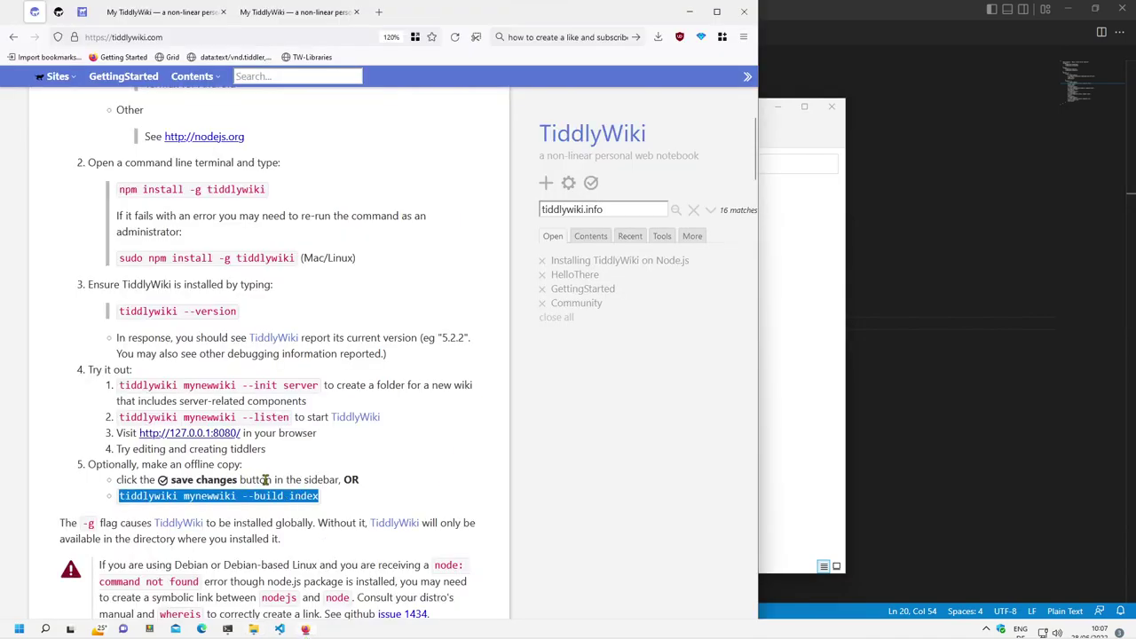
drag(265, 479, 153, 479)
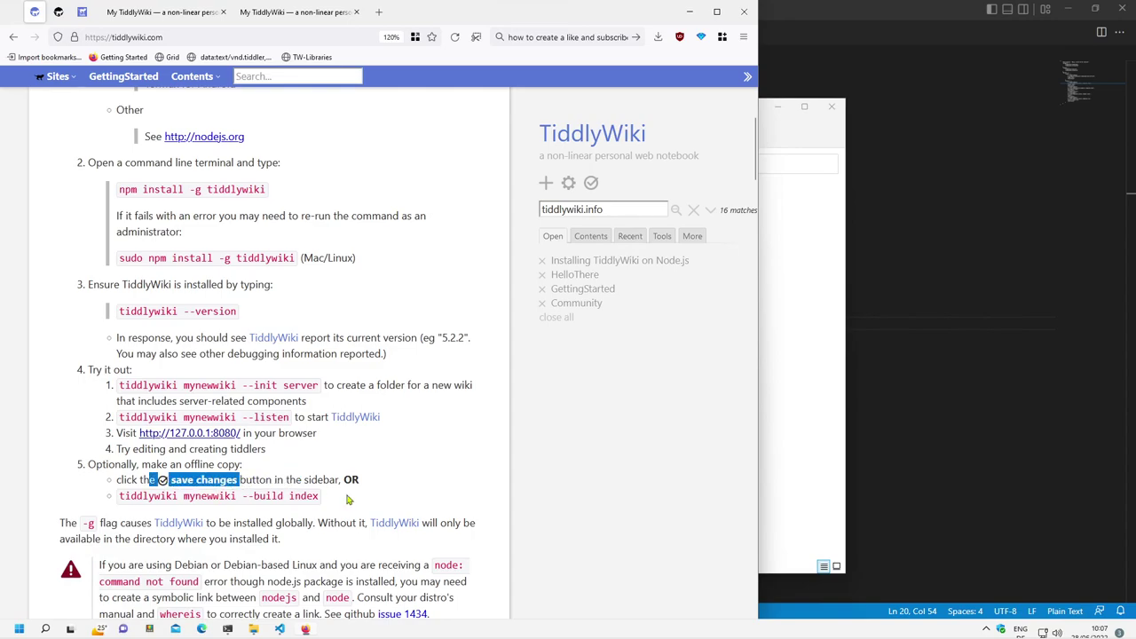
click(188, 14)
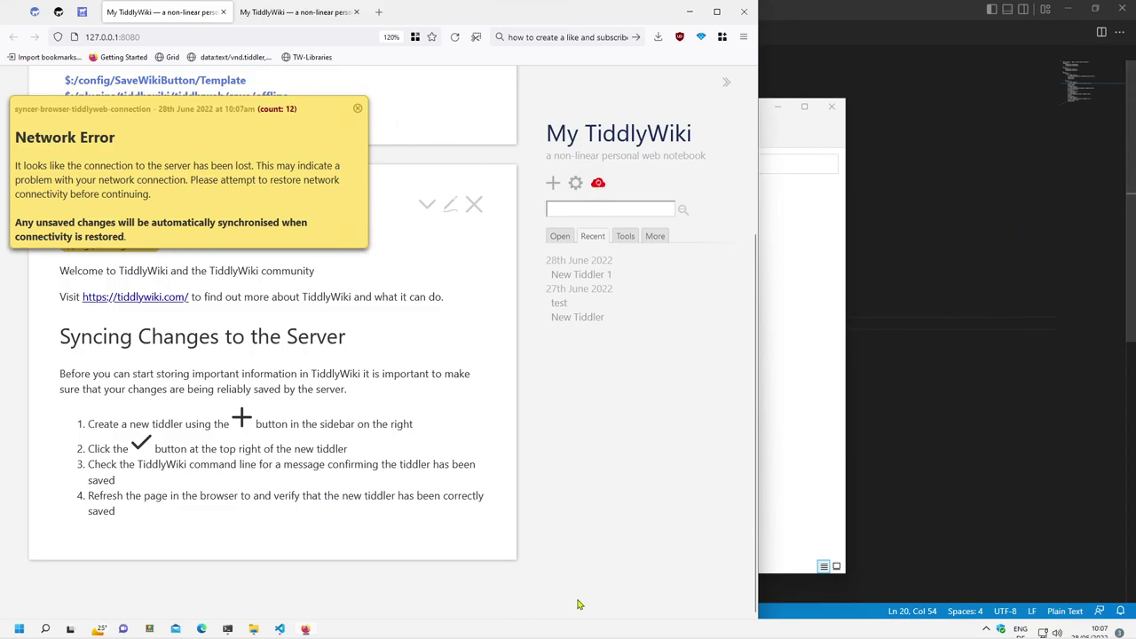
click(227, 628)
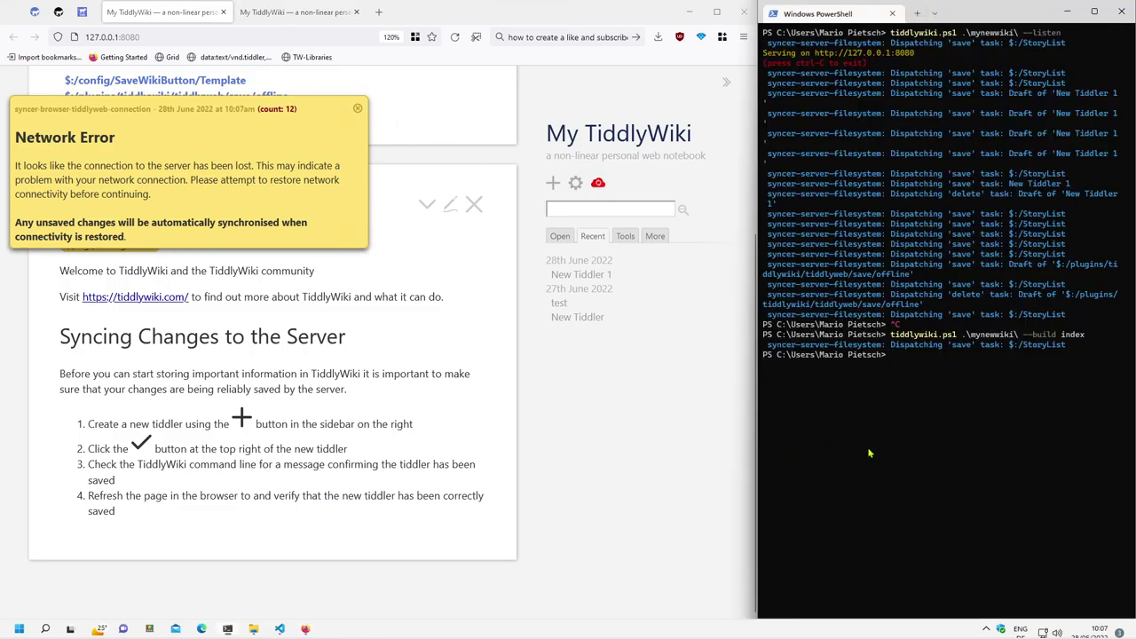
key(Up)
key(Up)
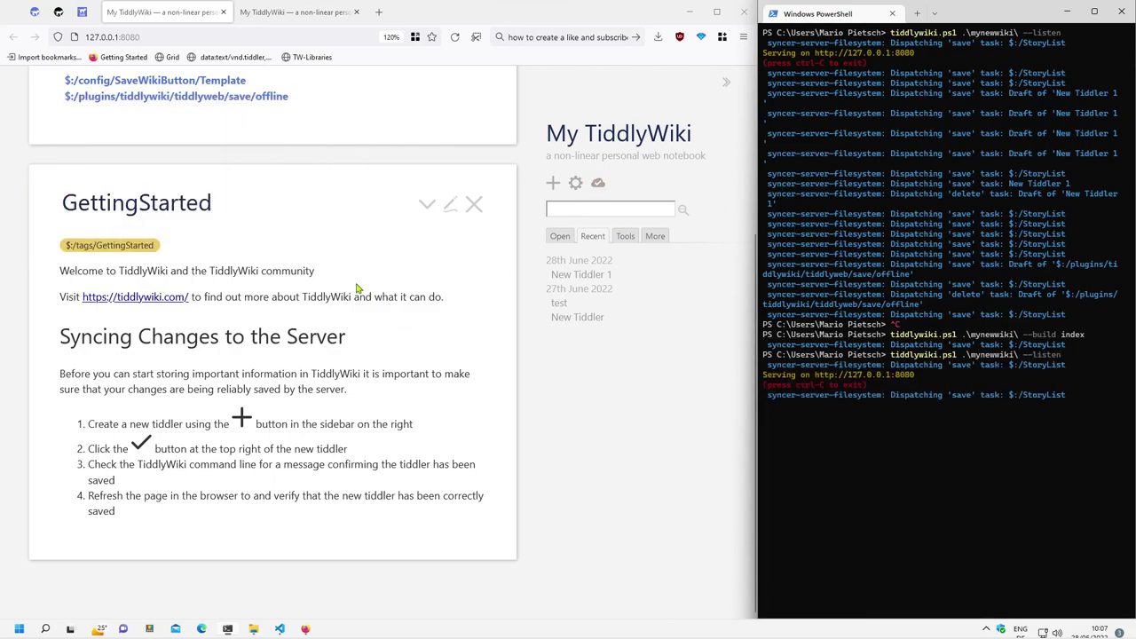
- Show the Save snapshot option in the wiki sidebar, then stop the server and recall the build index command
click(599, 184)
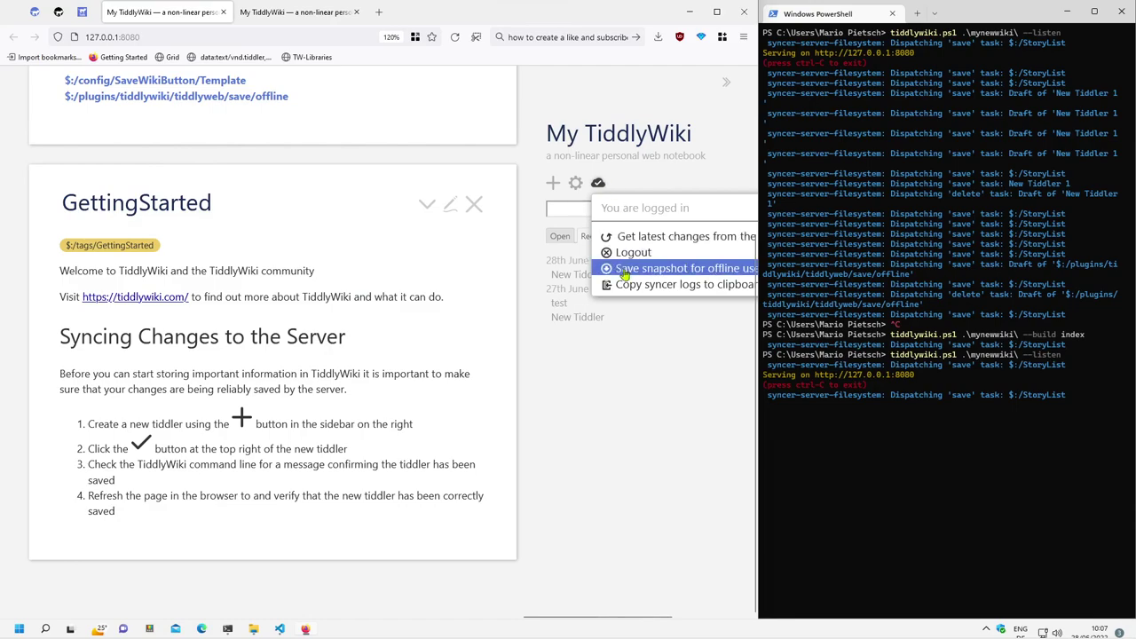
click(944, 503)
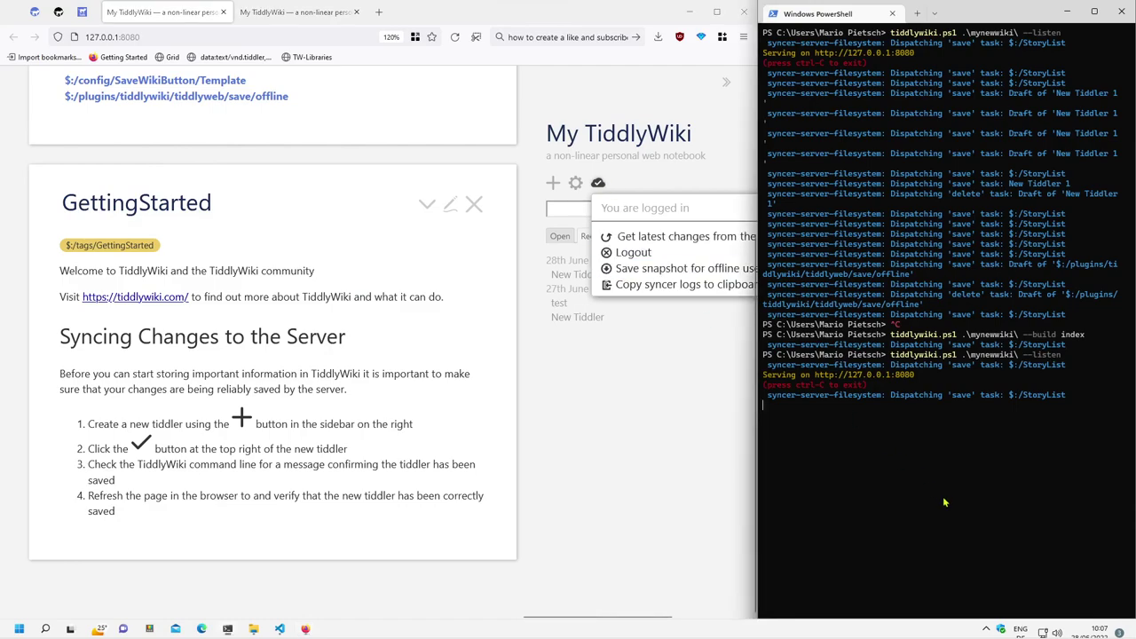
key(ctrl+c)
key(ctrl+c)
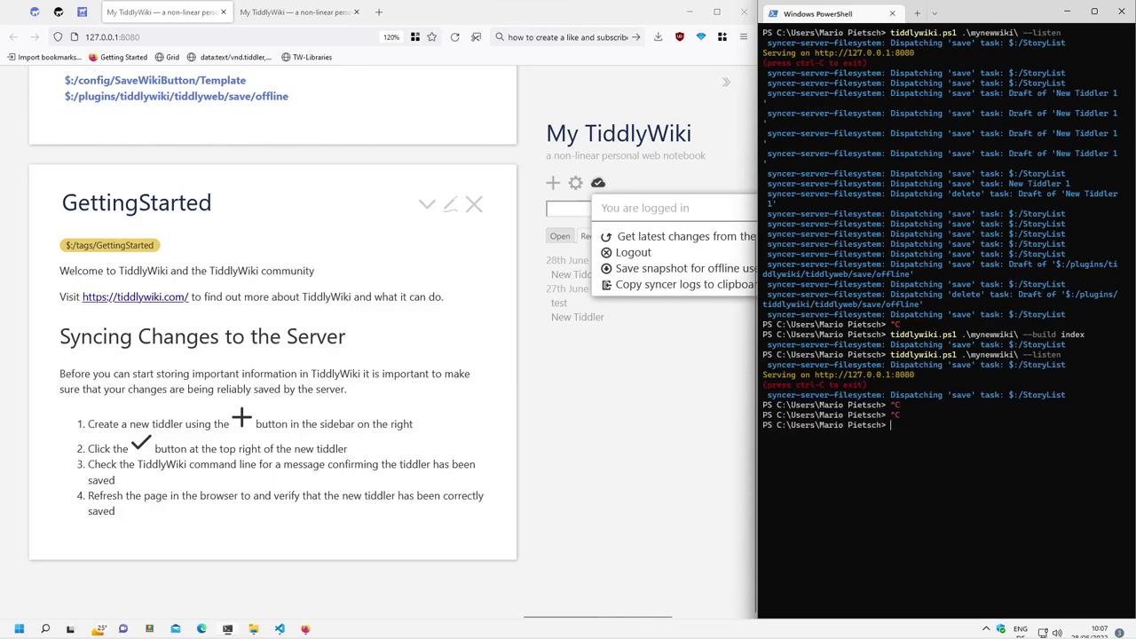
key(Up)
key(Up)
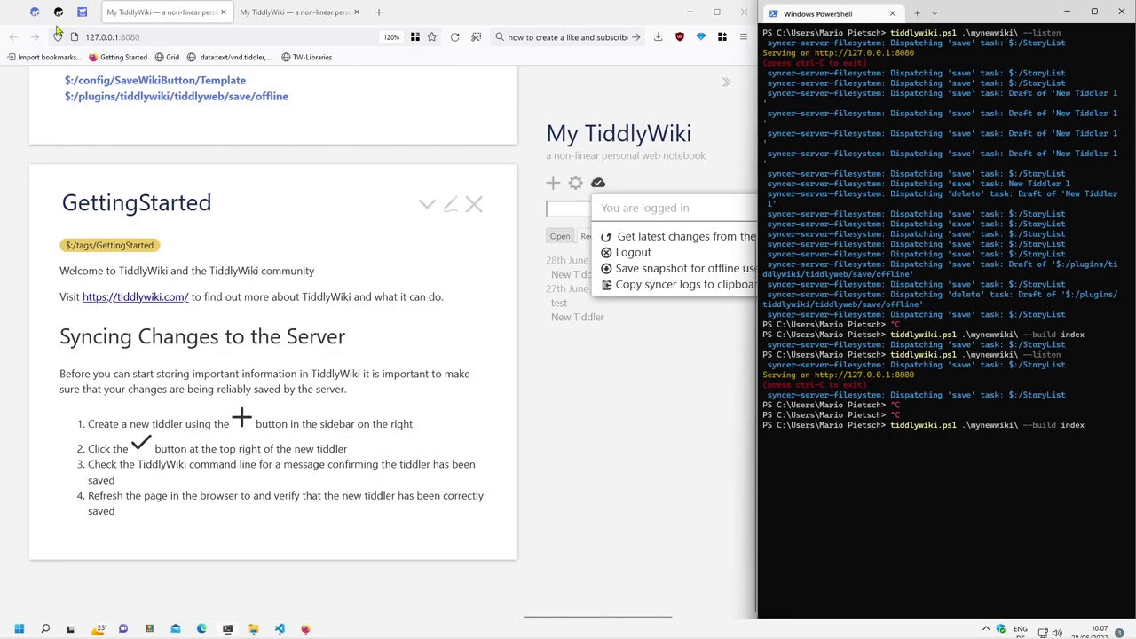
- Highlight the build index command line in the docs, then return to tiddlywiki.info in VS Code
click(33, 12)
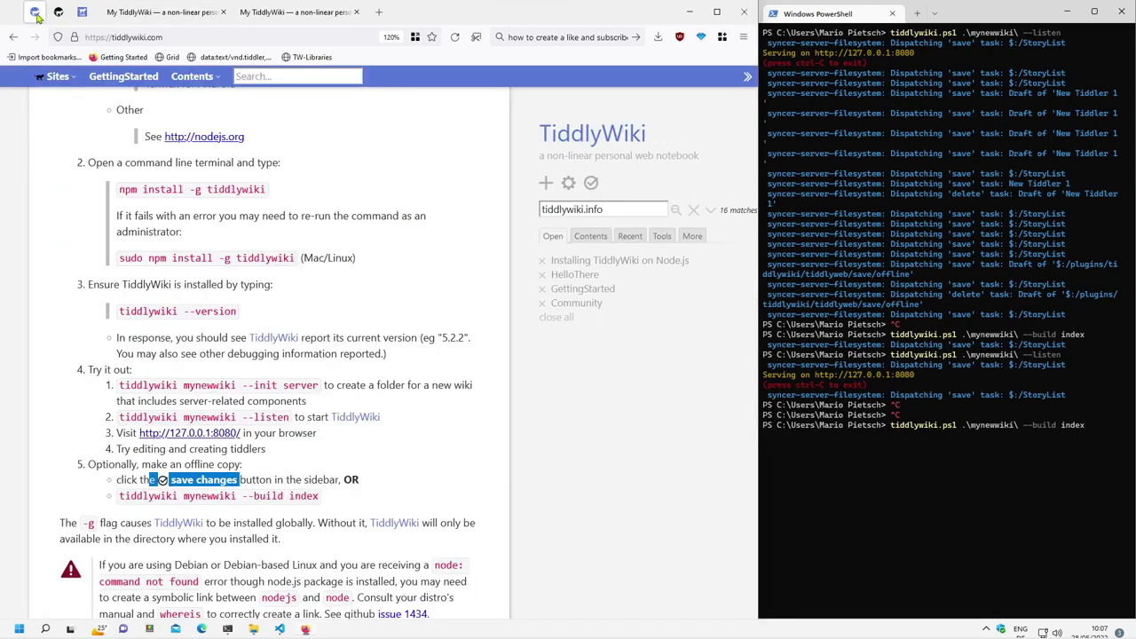
click(277, 481)
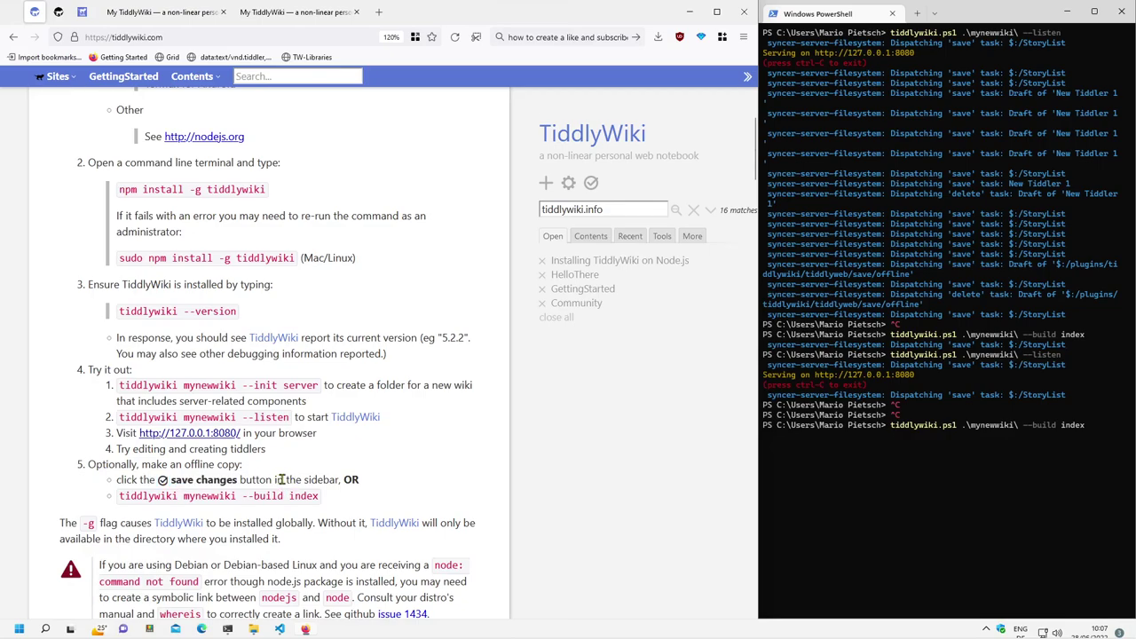
drag(318, 496, 124, 499)
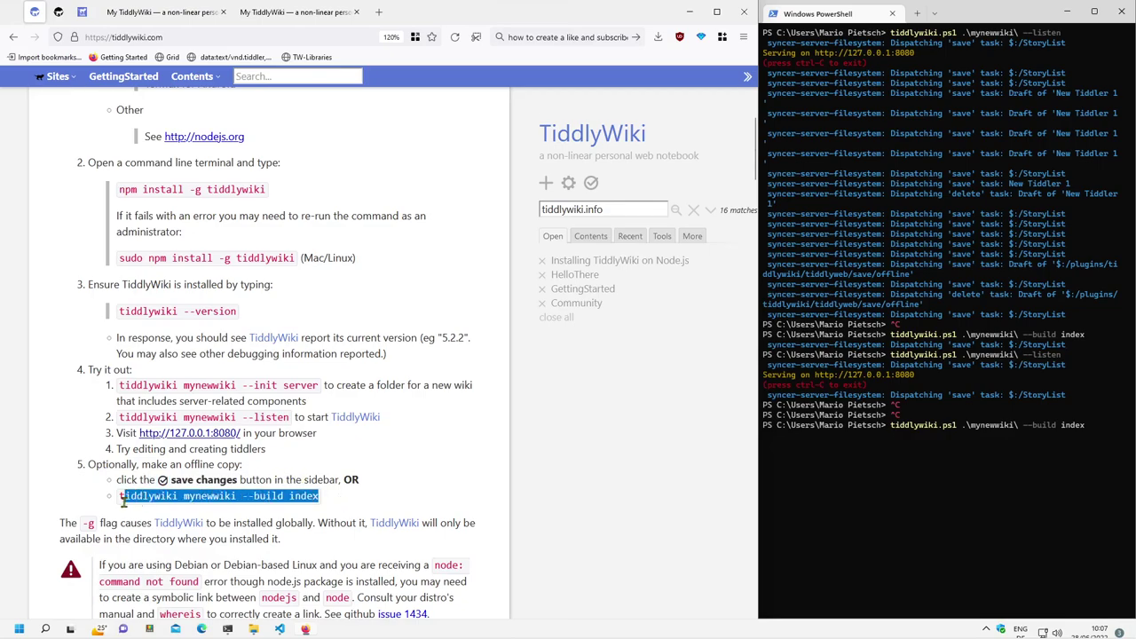
click(280, 630)
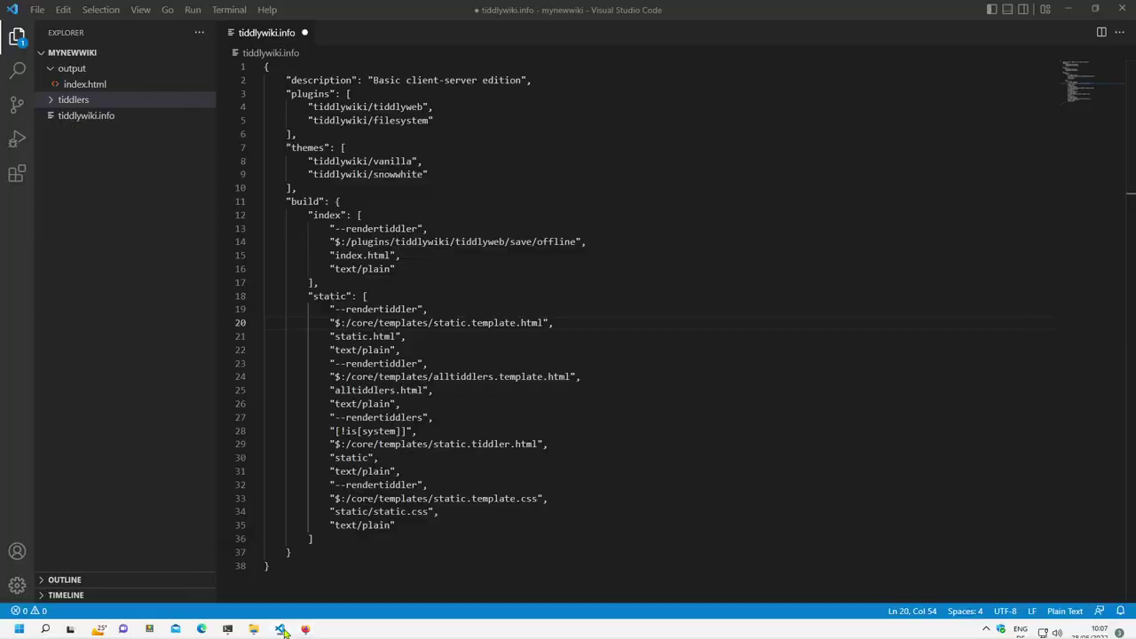
click(76, 115)
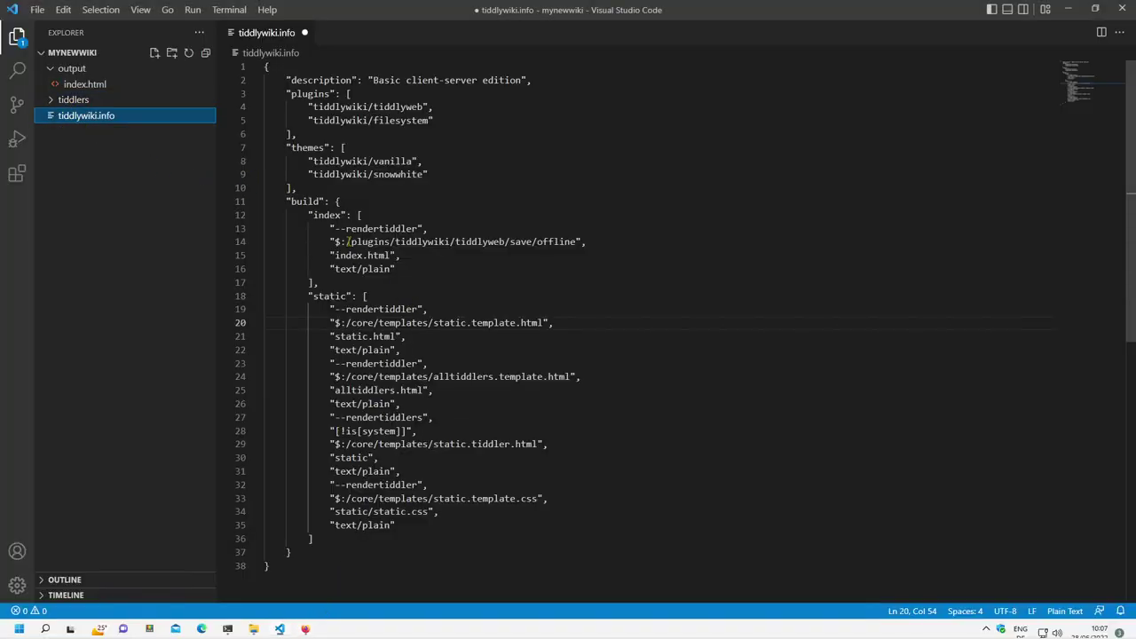
double_click(306, 201)
drag(306, 202, 520, 270)
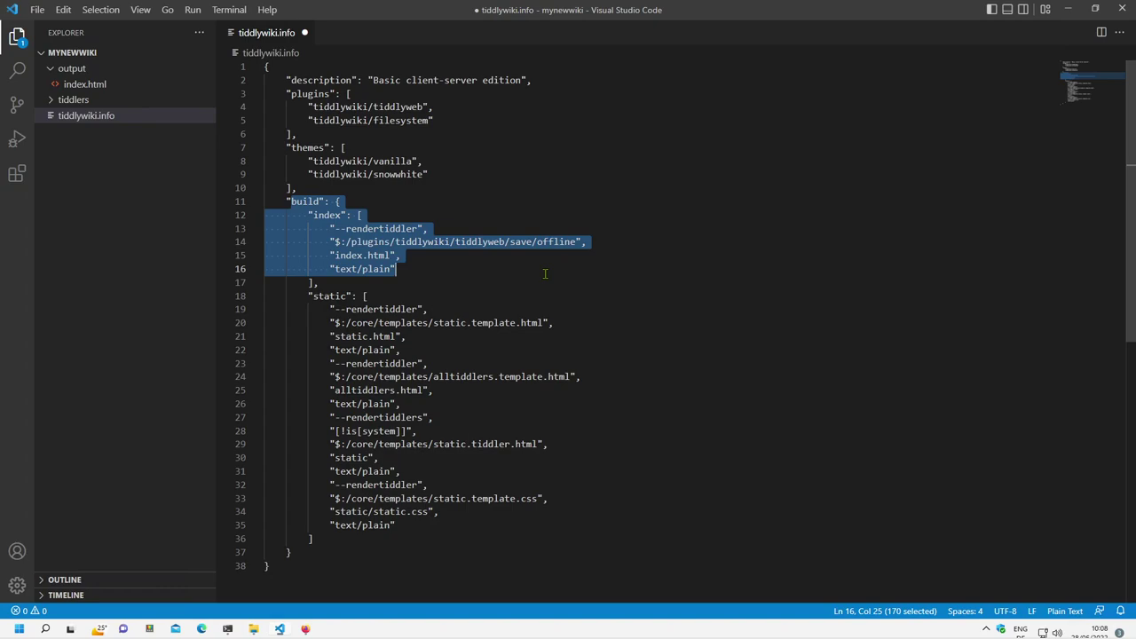
drag(433, 120, 371, 108)
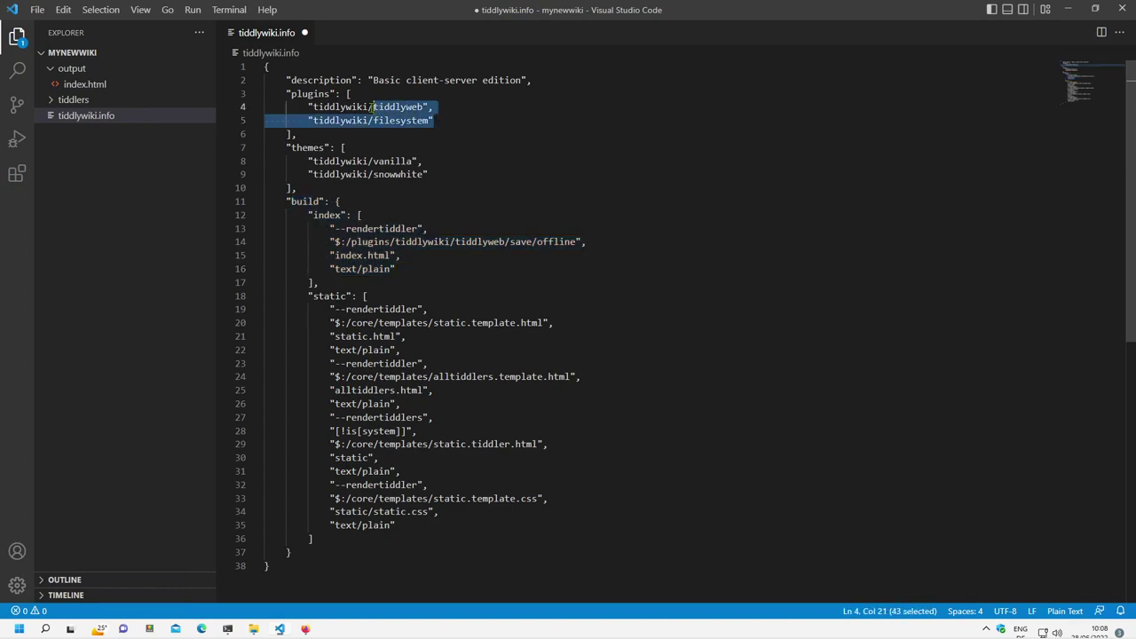